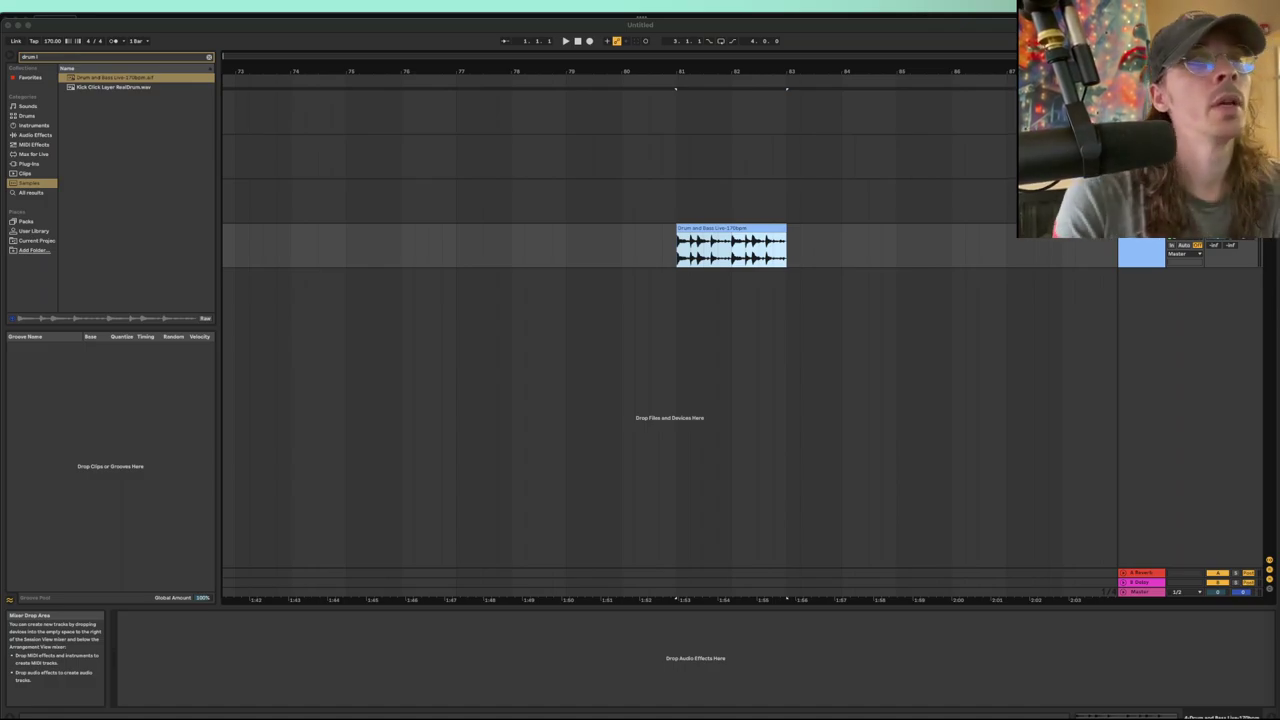
# Select the drum loop clip and start it playing.
pyautogui.click(708, 236)
pyautogui.scroll(2, 708, 228)
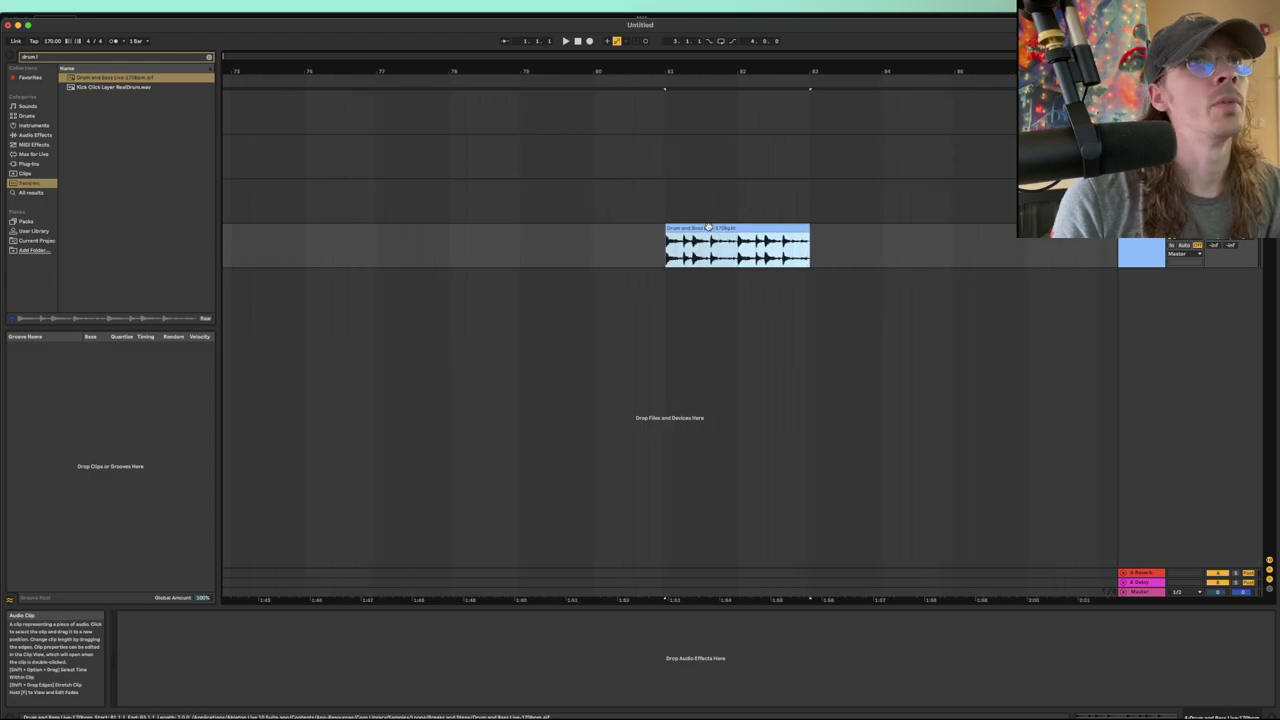
pyautogui.scroll(2, 708, 228)
pyautogui.press('space')
pyautogui.scroll(-3, 708, 228)
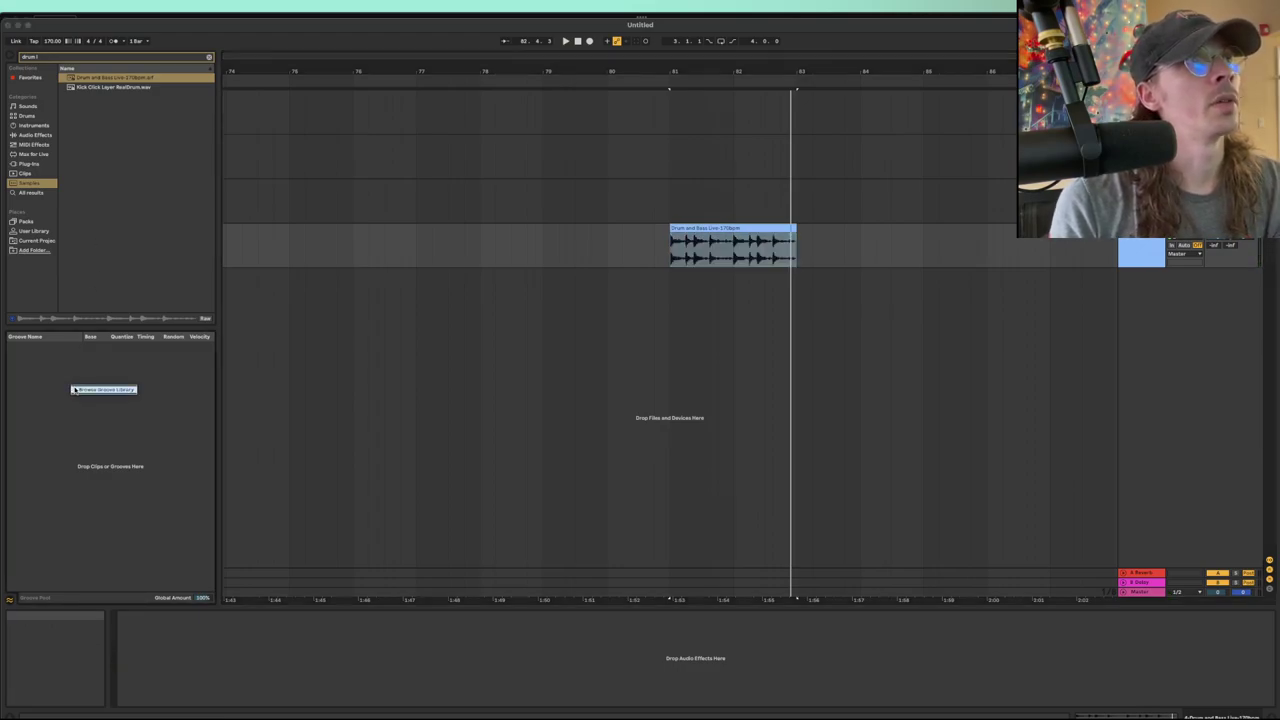
# Add the Hip Hop 1 groove to the Groove Pool and apply it to the drum clip.
pyautogui.click(74, 390)
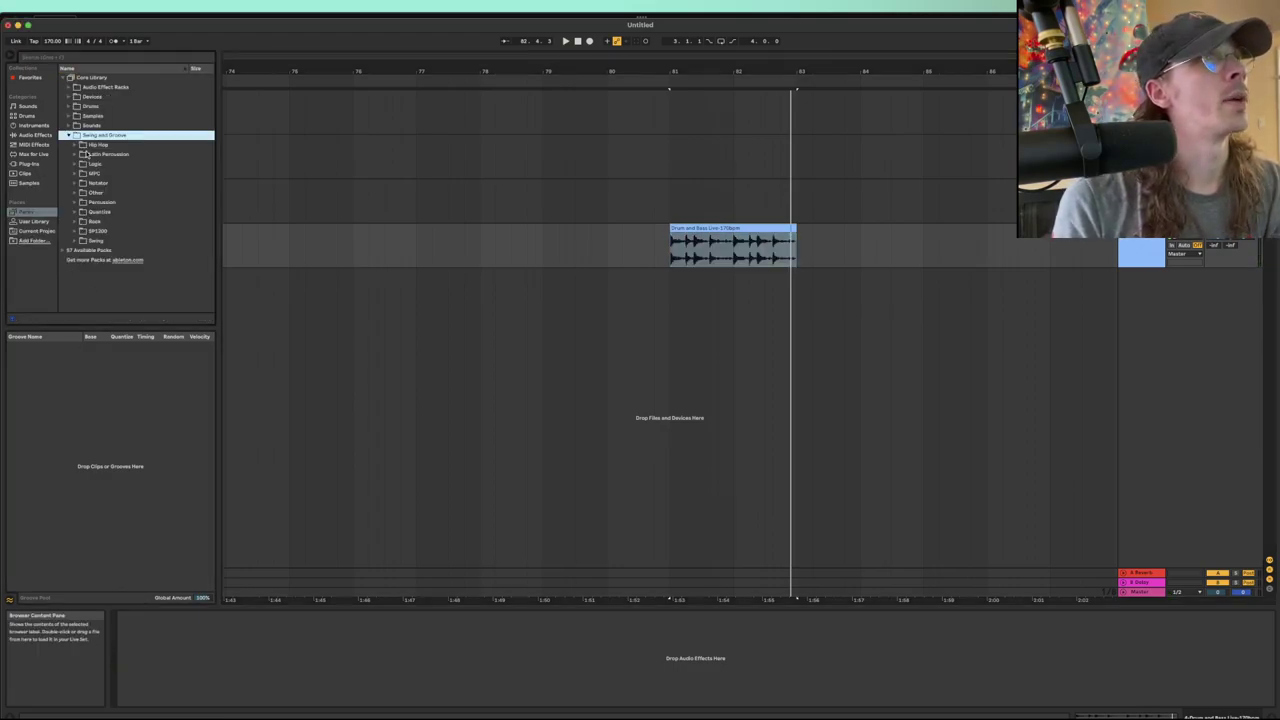
pyautogui.click(77, 147)
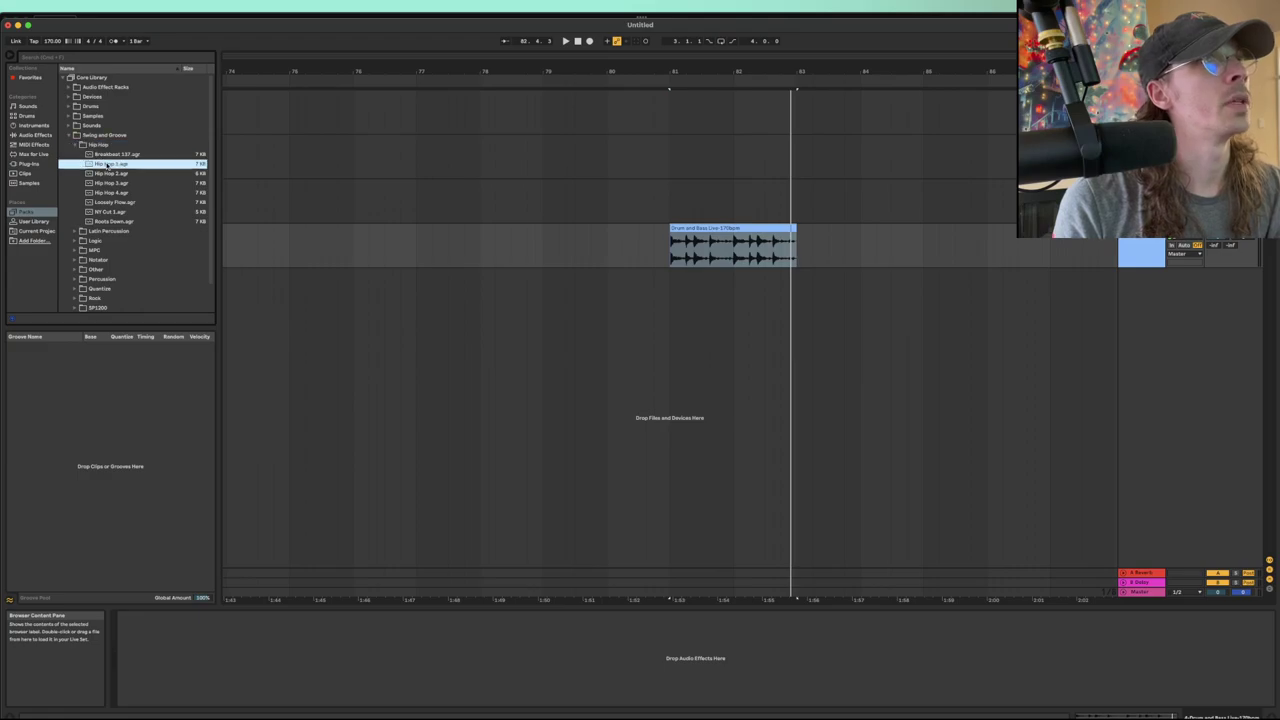
pyautogui.click(107, 164)
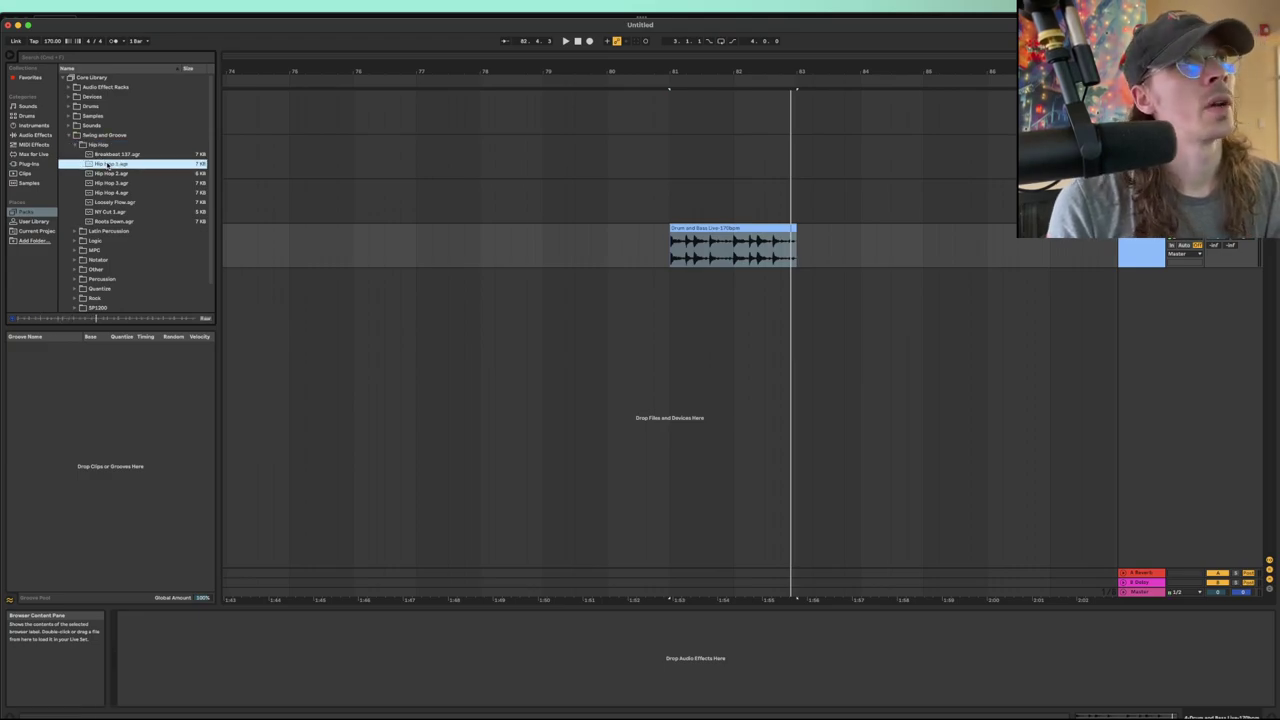
pyautogui.moveTo(107, 164); pyautogui.dragTo(111, 380)
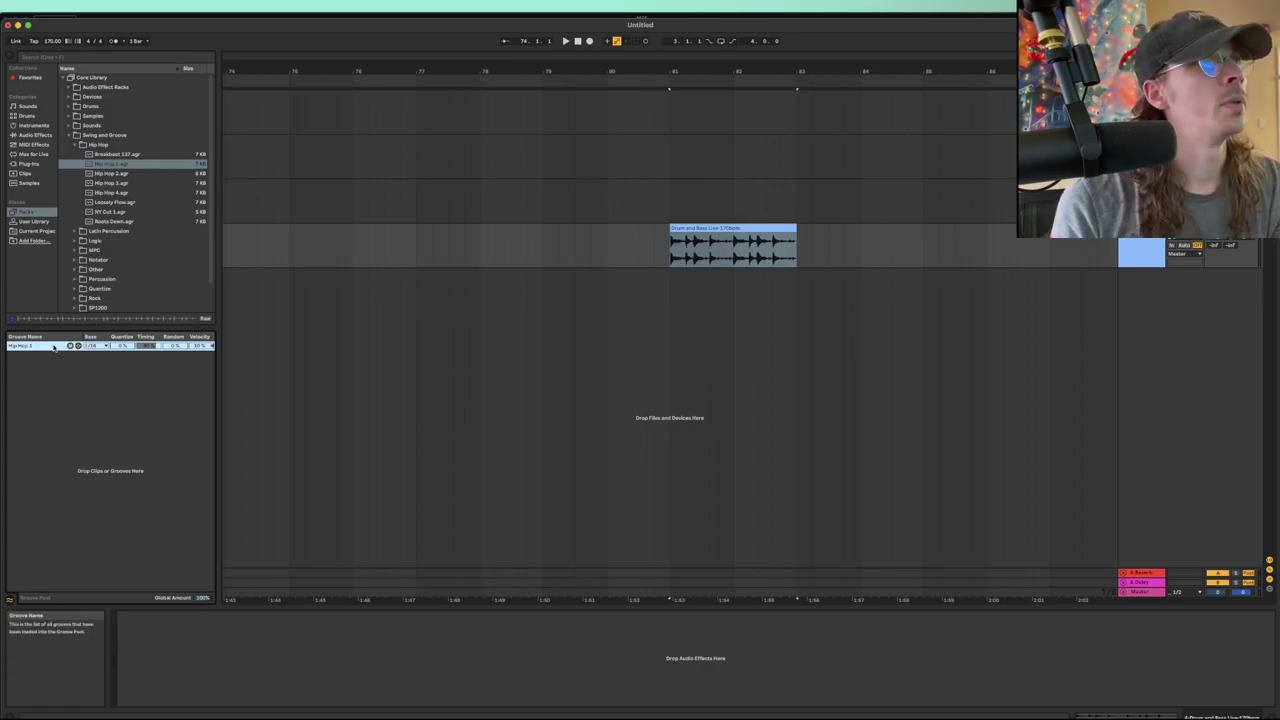
pyautogui.moveTo(33, 348); pyautogui.dragTo(724, 232)
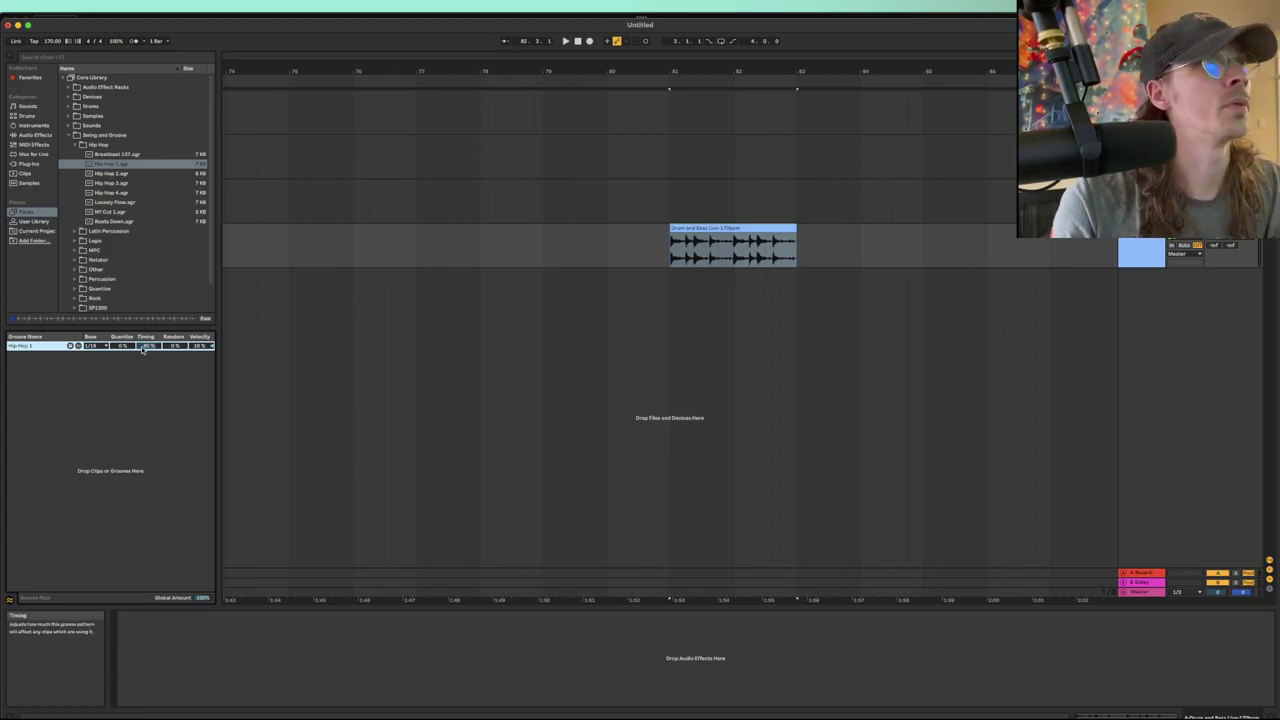
# With the loop playing, try 1/8 and 1/32 groove bases, settle on 1/4, then lower quantize and velocity.
pyautogui.press('space')
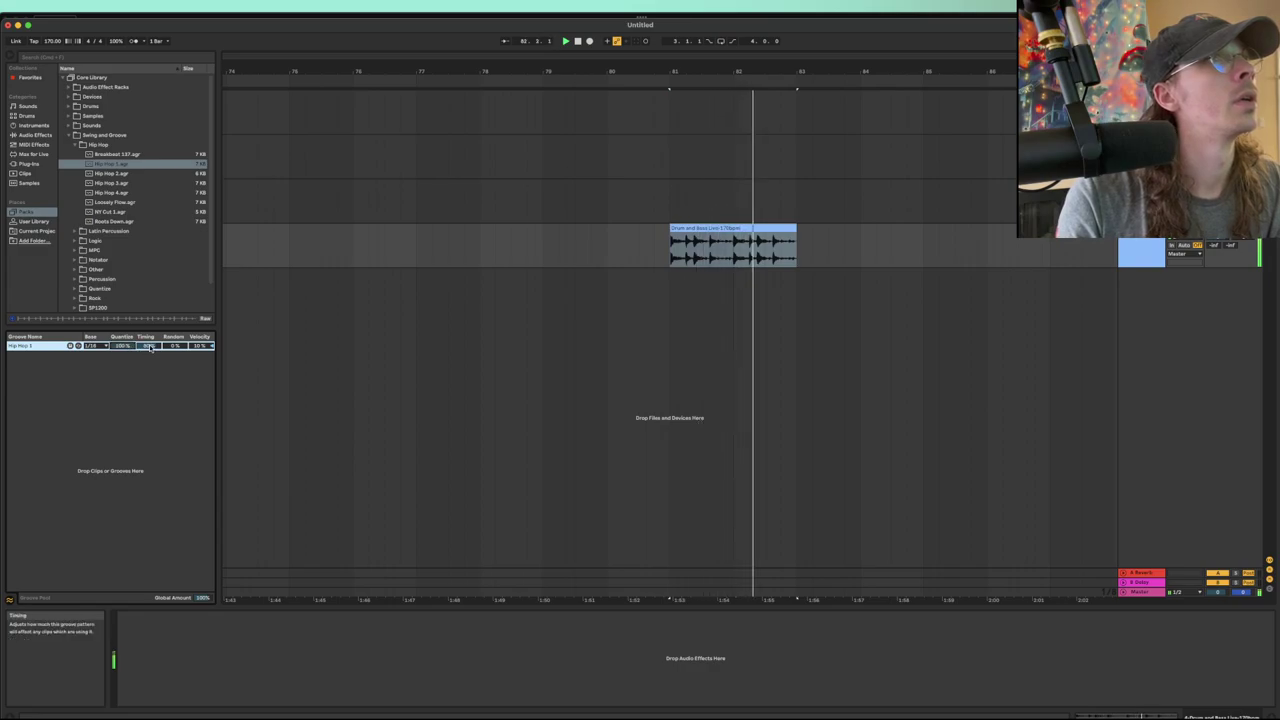
pyautogui.moveTo(200, 345); pyautogui.dragTo(200, 325)
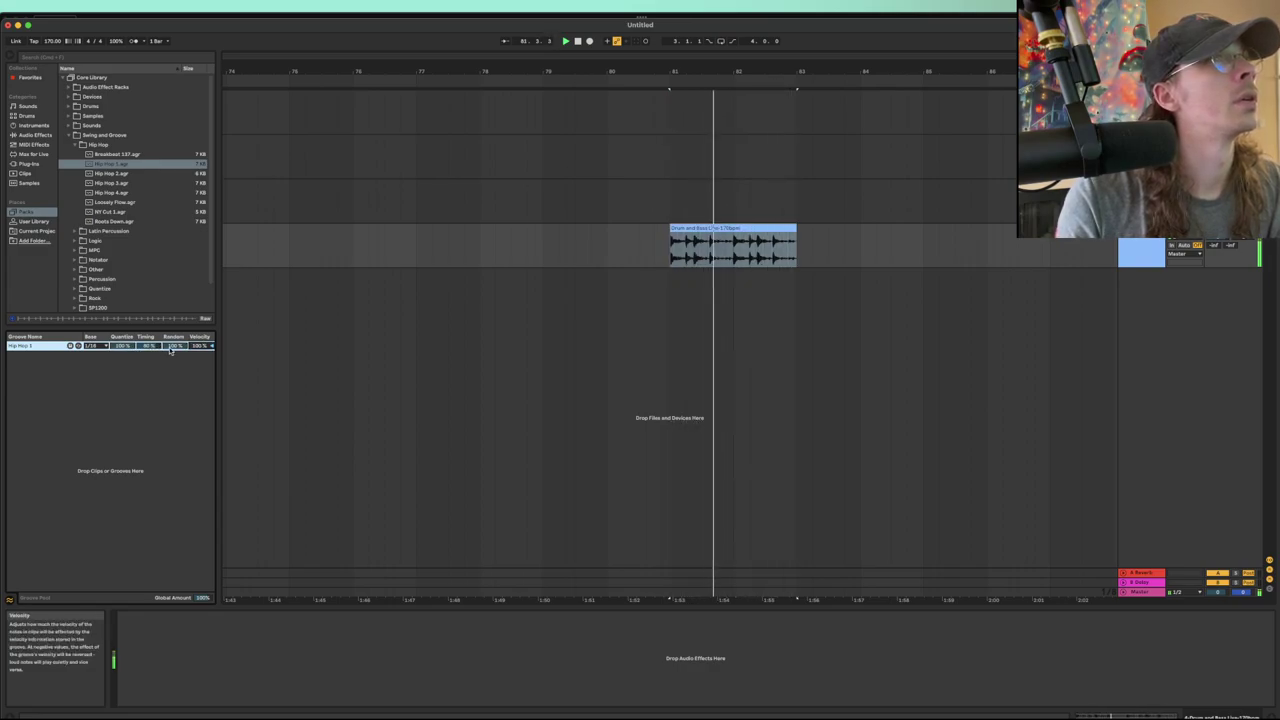
pyautogui.click(92, 345)
pyautogui.click(100, 364)
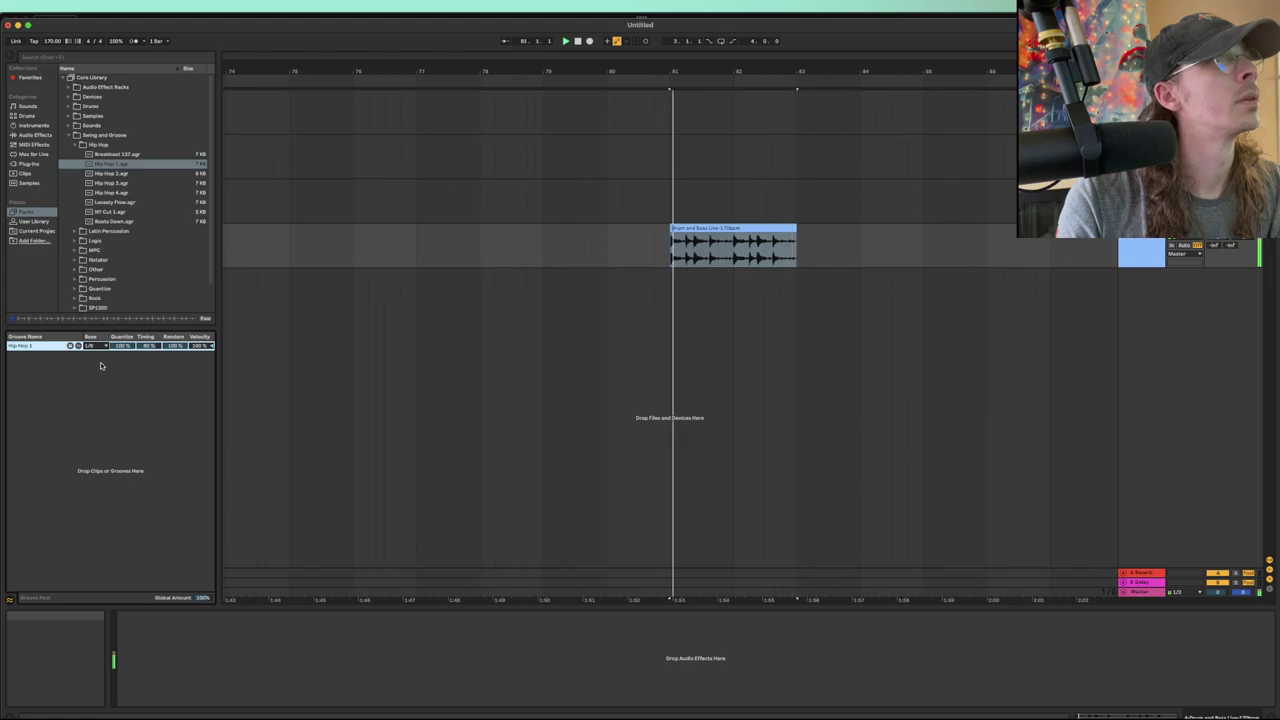
pyautogui.click(92, 345)
pyautogui.click(96, 369)
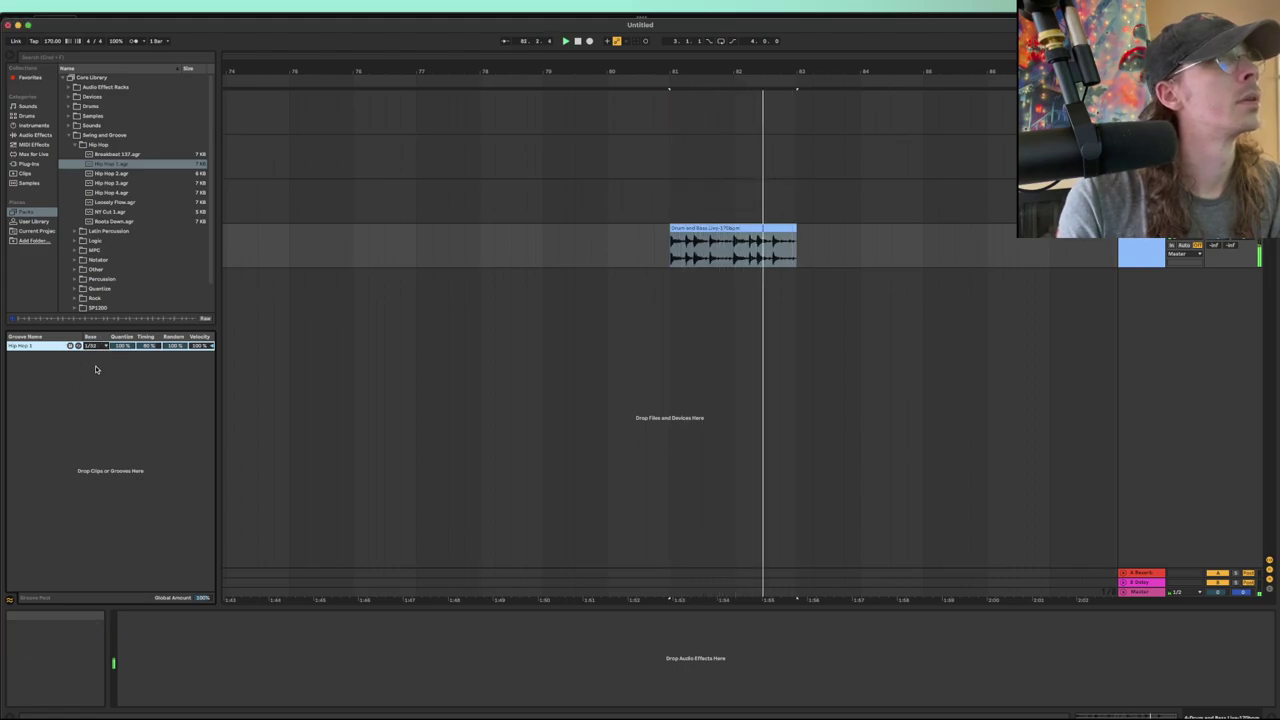
pyautogui.click(92, 345)
pyautogui.click(96, 352)
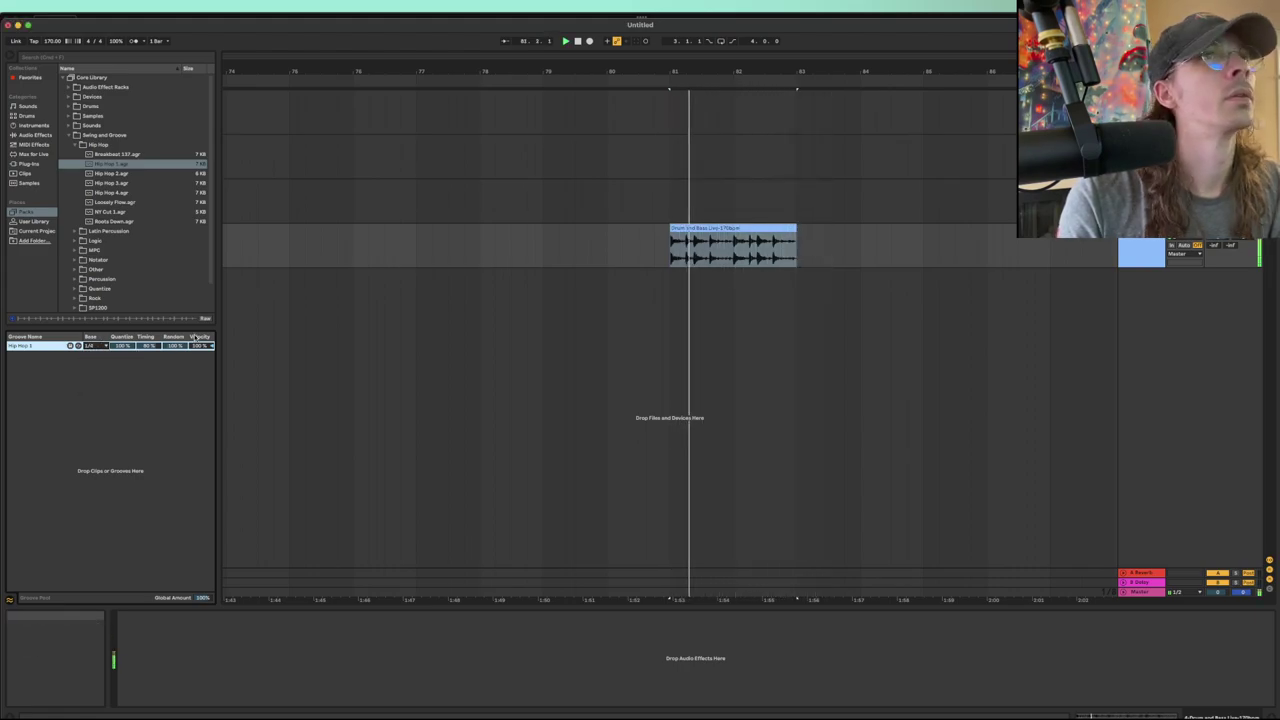
pyautogui.moveTo(122, 345); pyautogui.dragTo(122, 420)
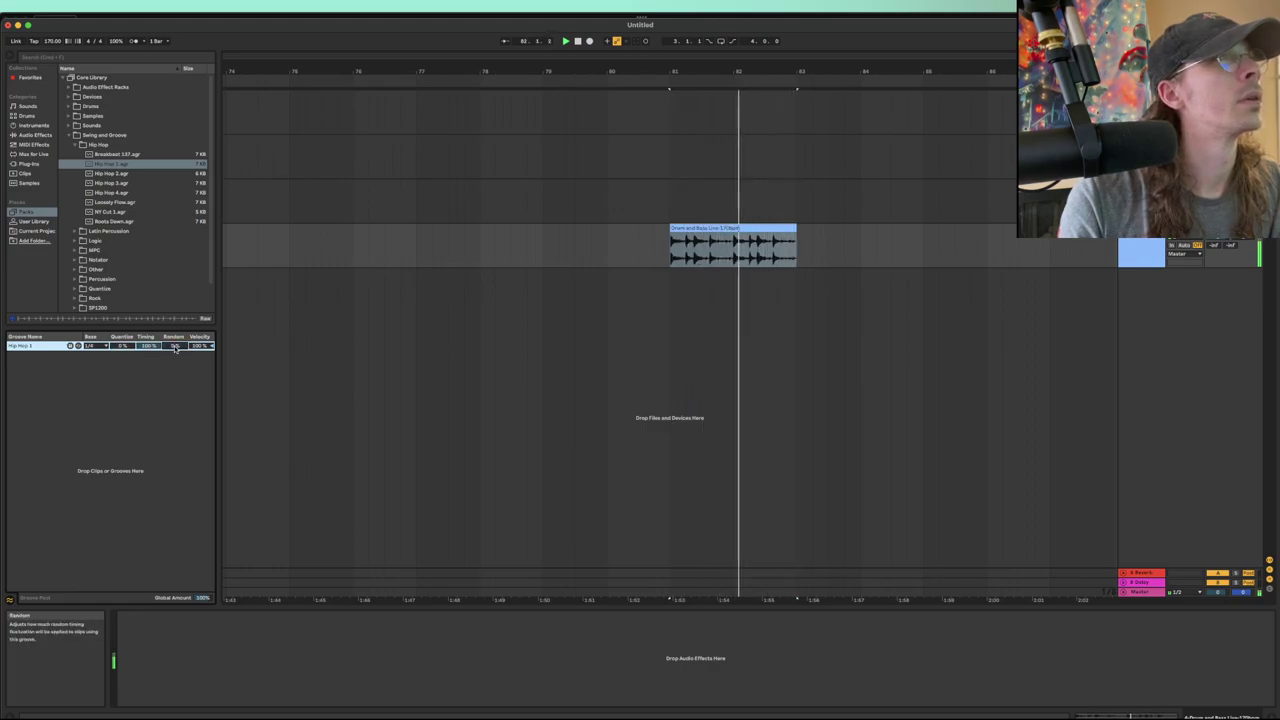
pyautogui.moveTo(200, 345); pyautogui.dragTo(200, 440)
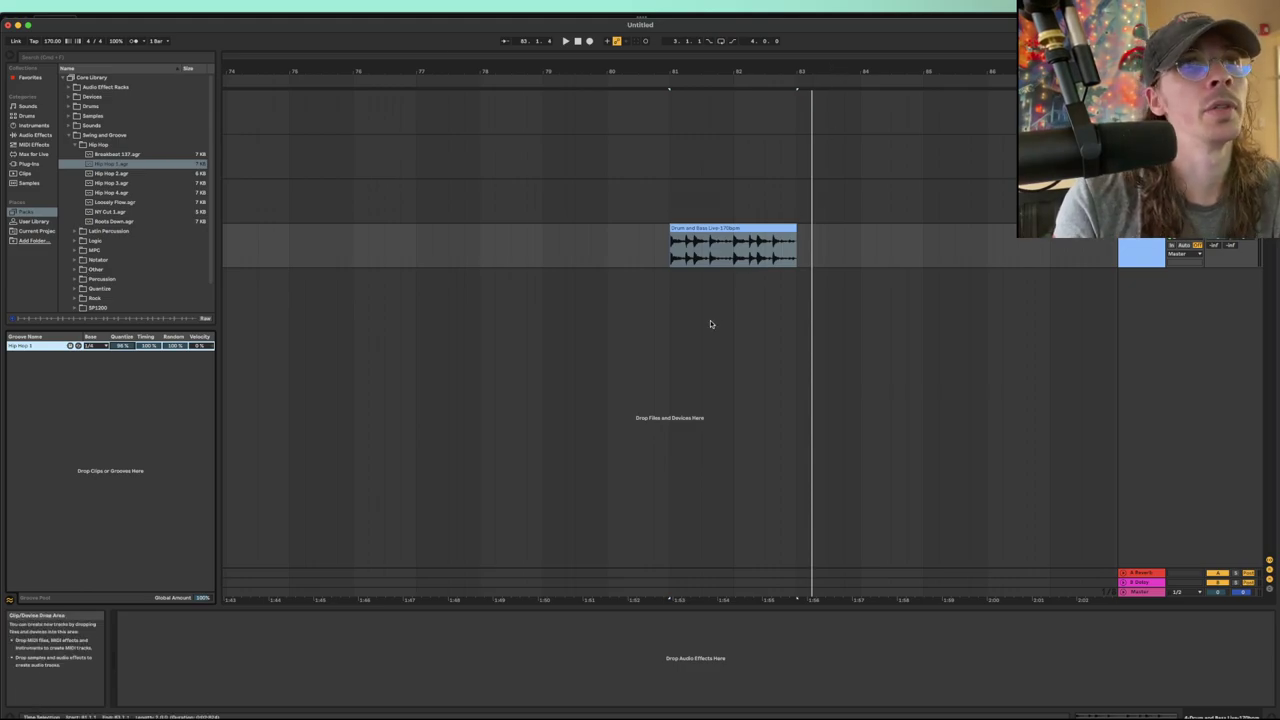
# Reapply the edited groove to the drum clip, then close the Ableton set without saving.
pyautogui.moveTo(18, 350); pyautogui.dragTo(92, 363)
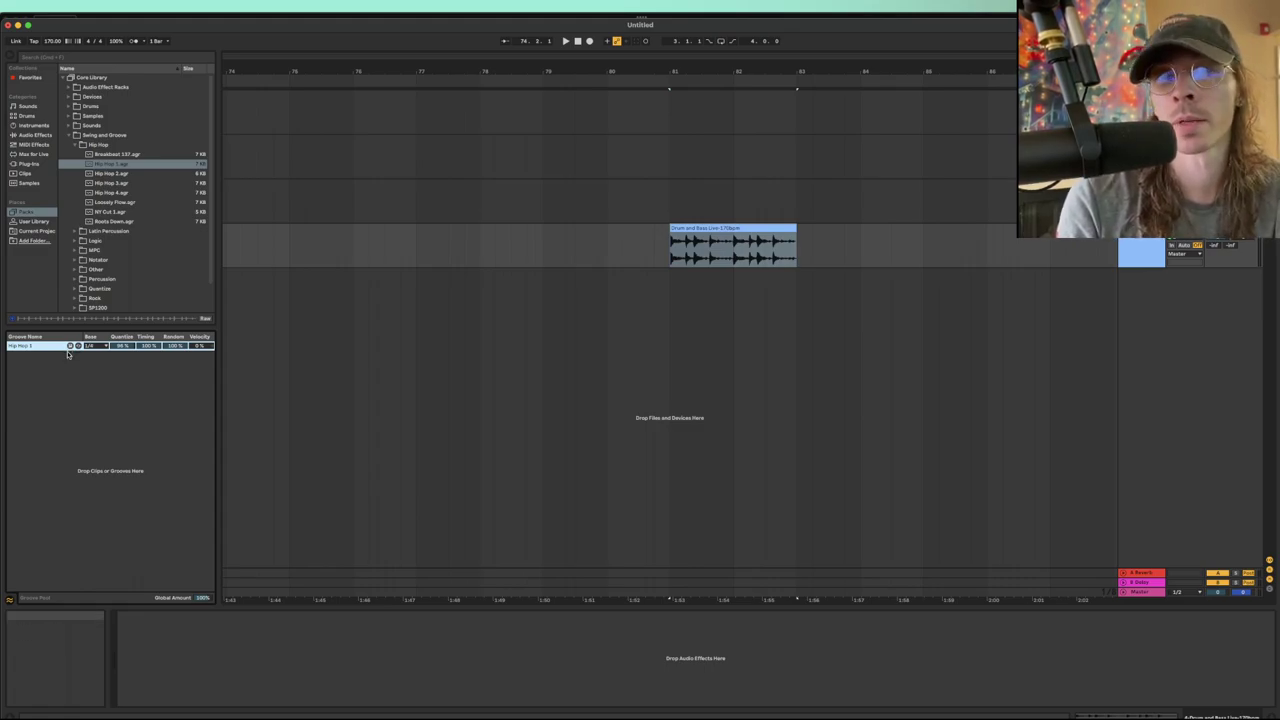
pyautogui.click(7, 25)
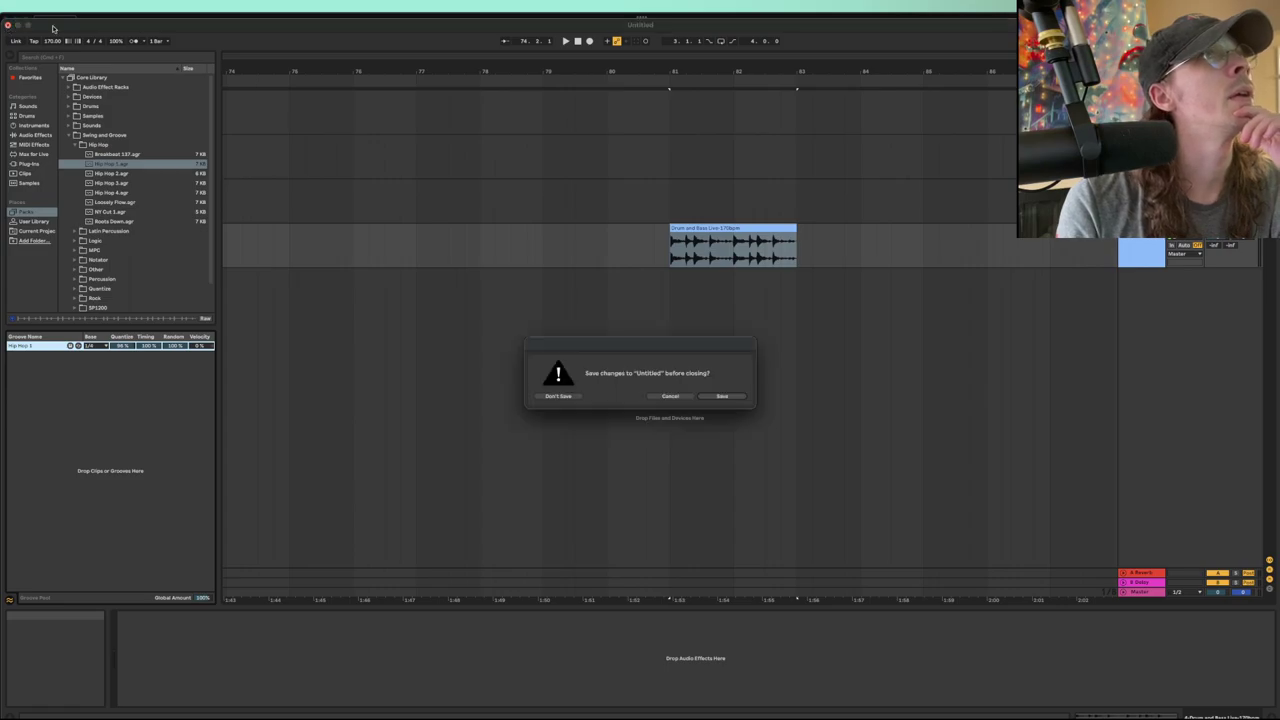
pyautogui.click(562, 397)
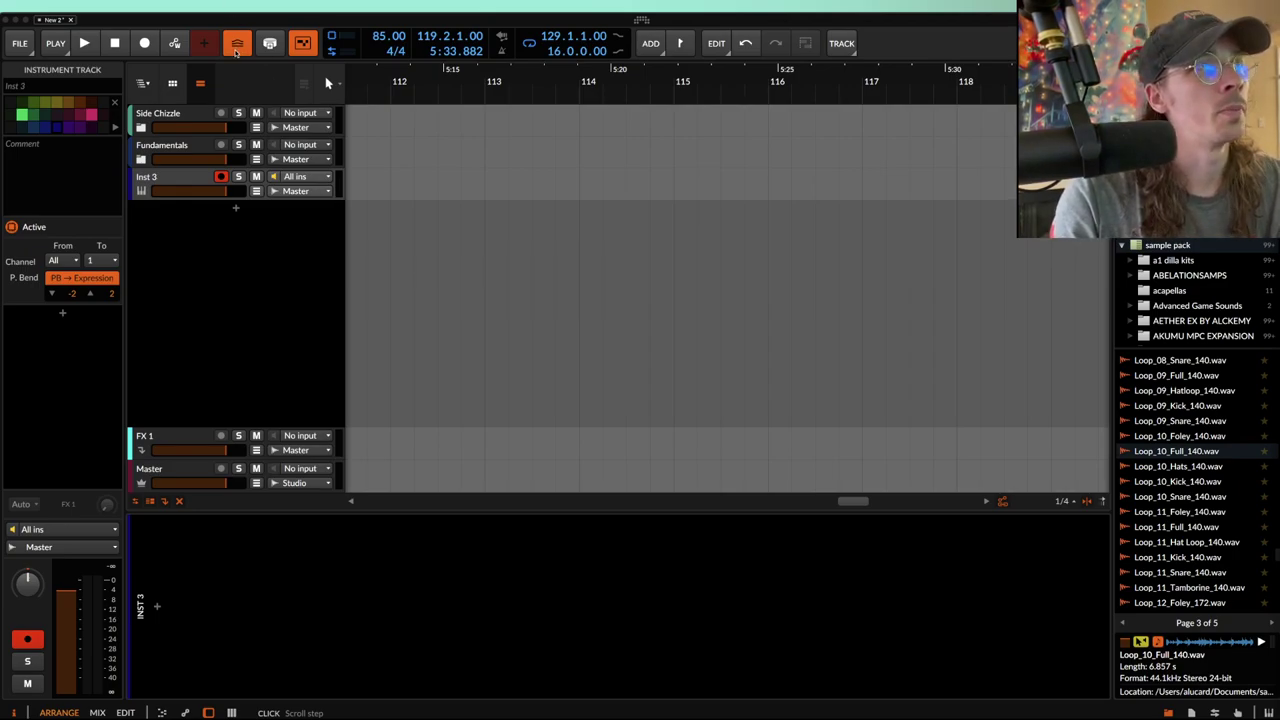
# Toggle the global groove off and back on, and review the playback groove settings.
pyautogui.click(236, 46)
pyautogui.click(236, 52)
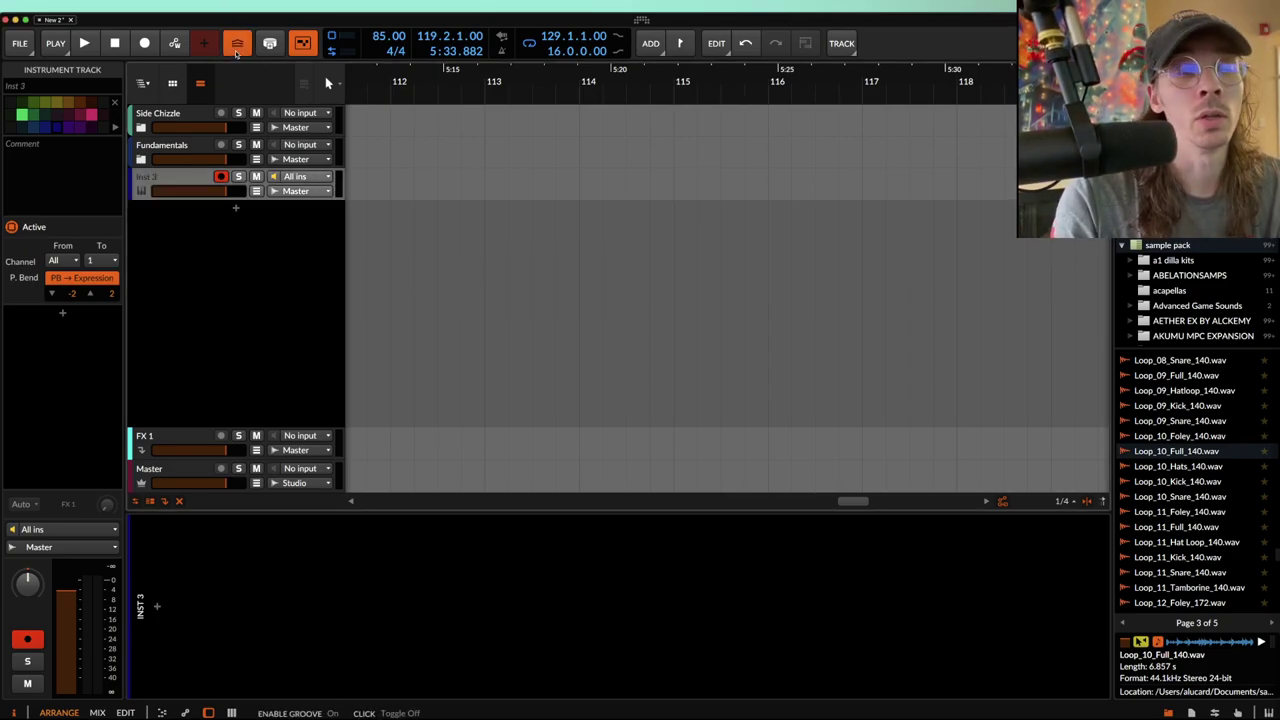
pyautogui.click(56, 46)
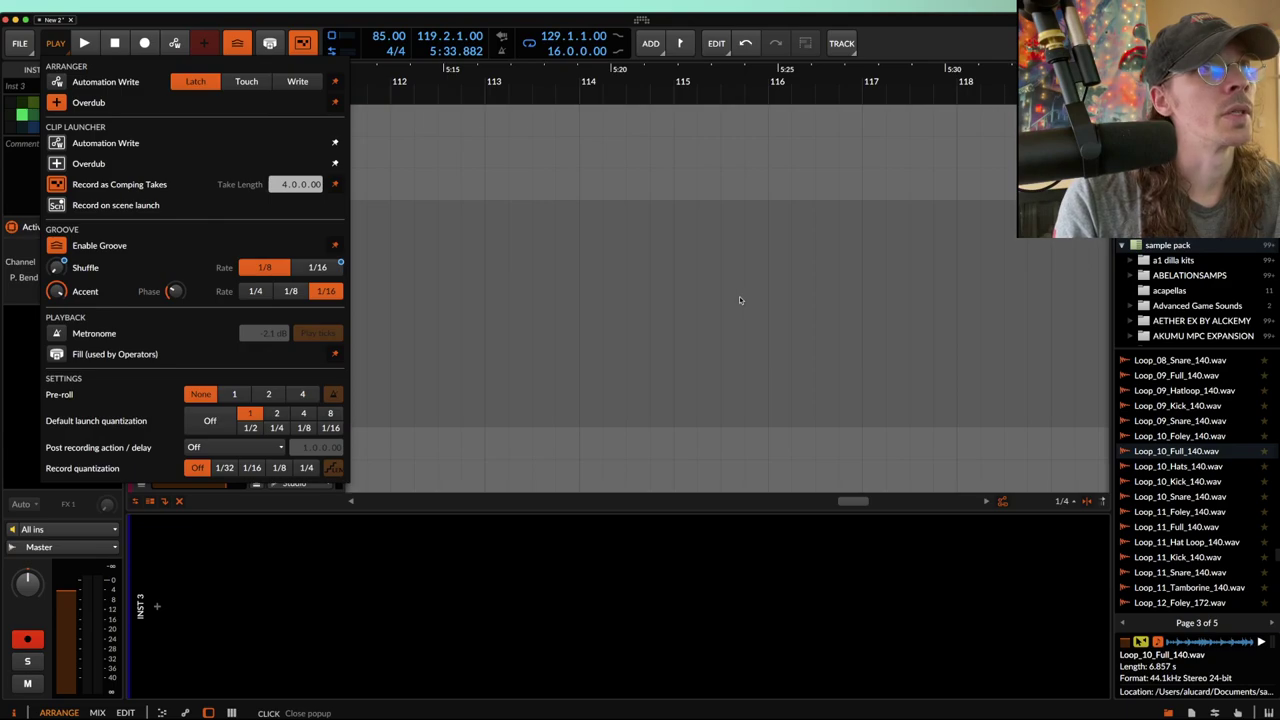
pyautogui.click(739, 296)
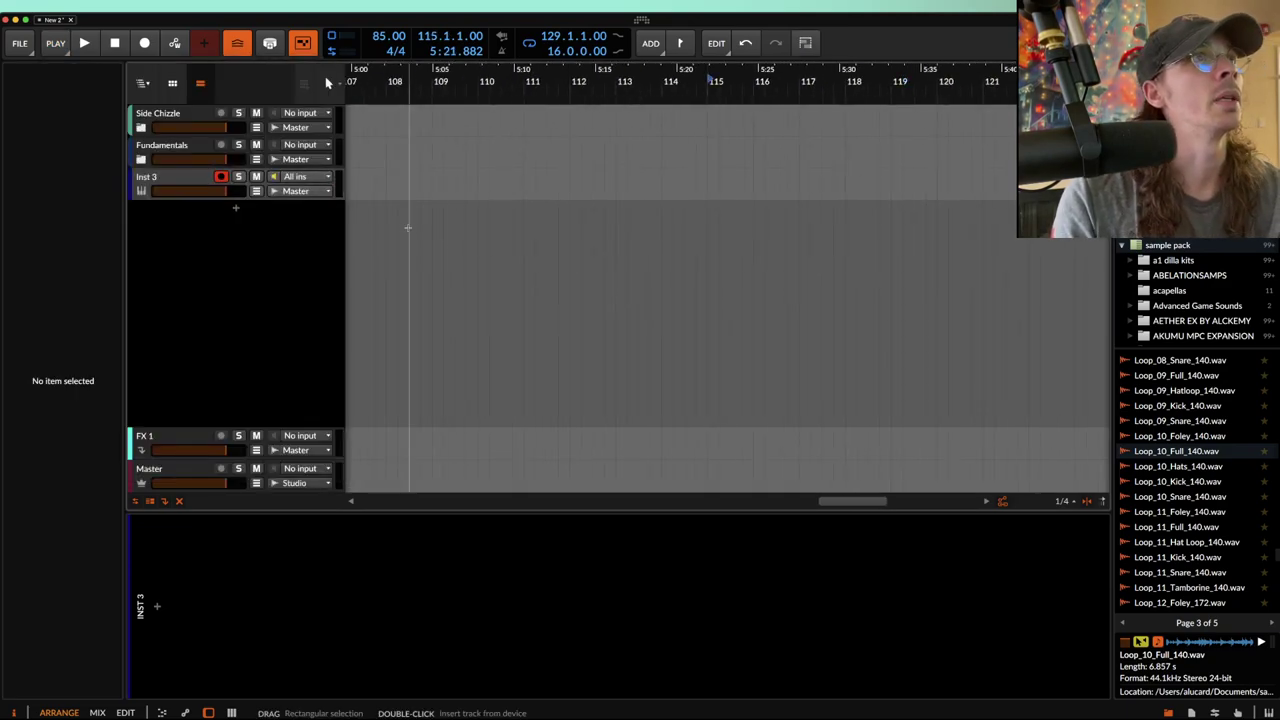
# Load Phase Plant on Inst 3, add a Noise generator to its patch, and close the plugin.
pyautogui.click(156, 606)
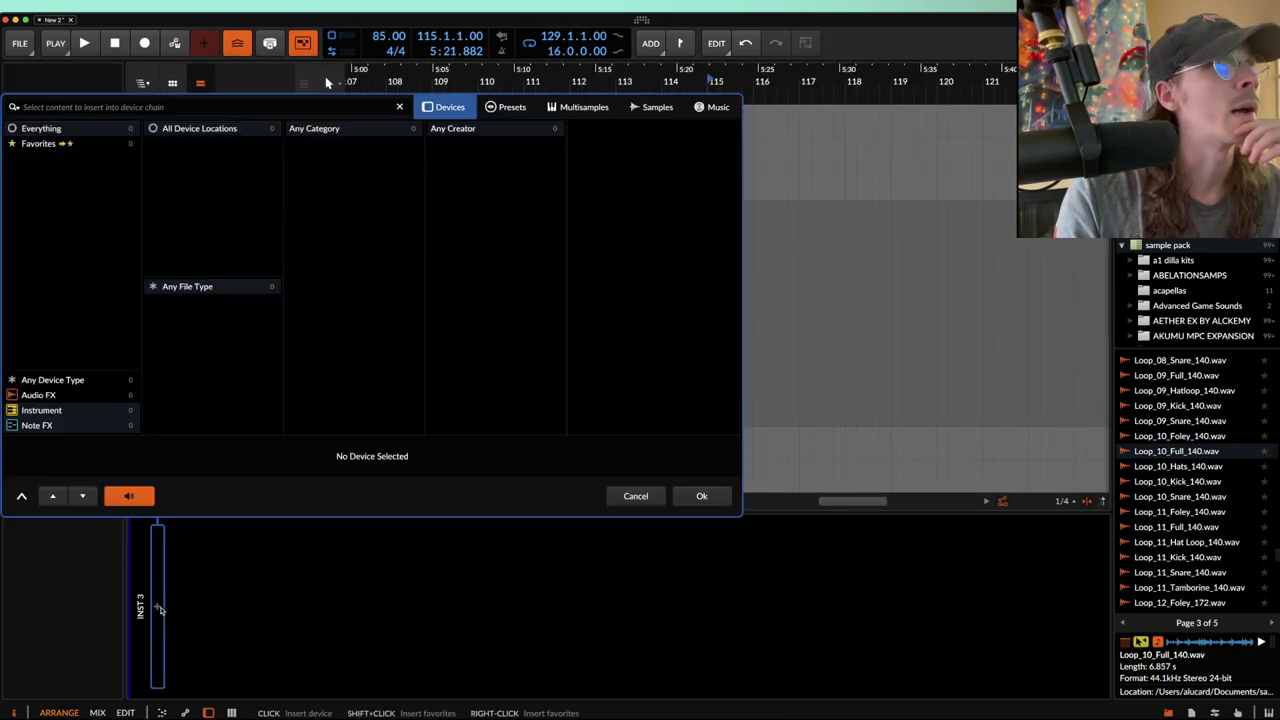
pyautogui.write('p')
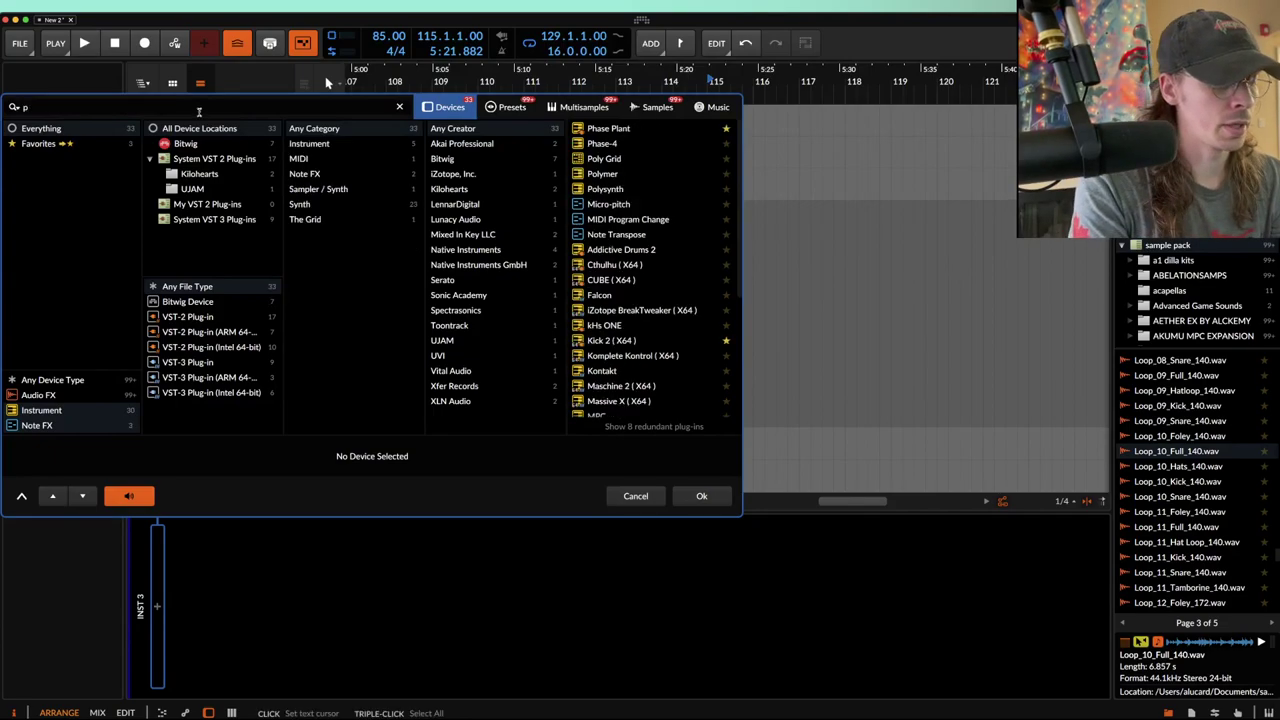
pyautogui.write('hase')
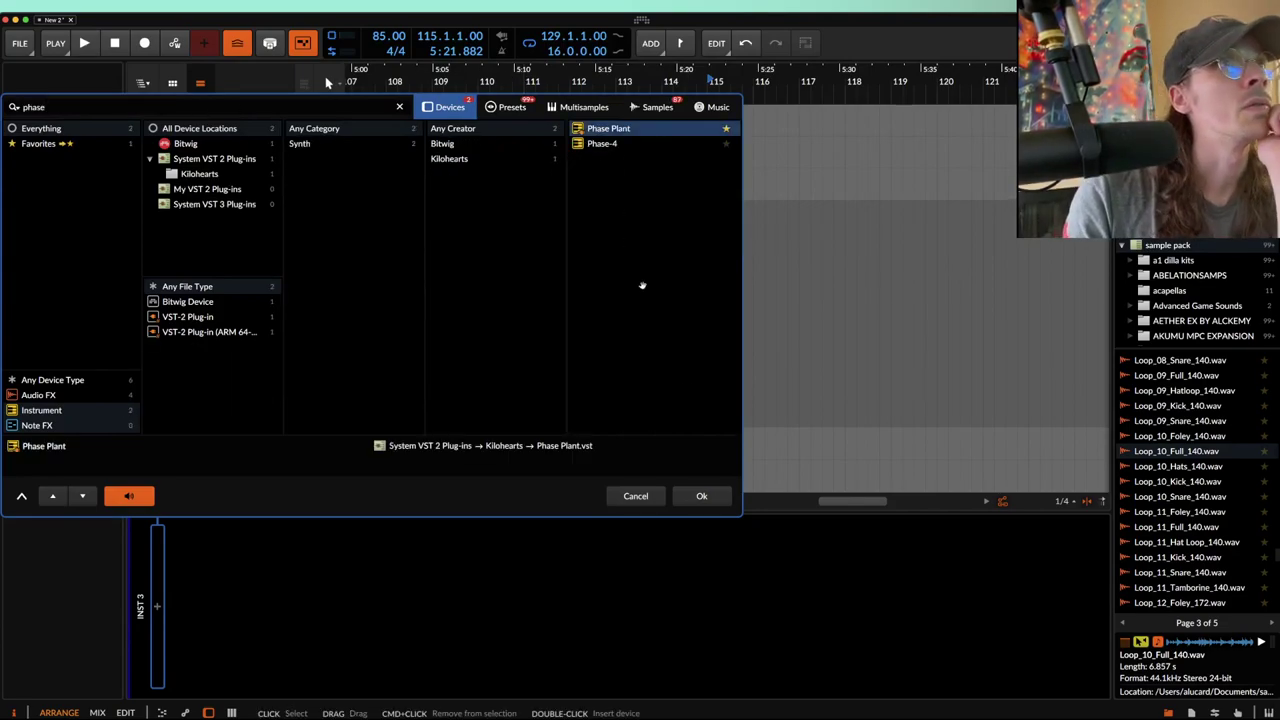
pyautogui.press('Return')
pyautogui.click(205, 163)
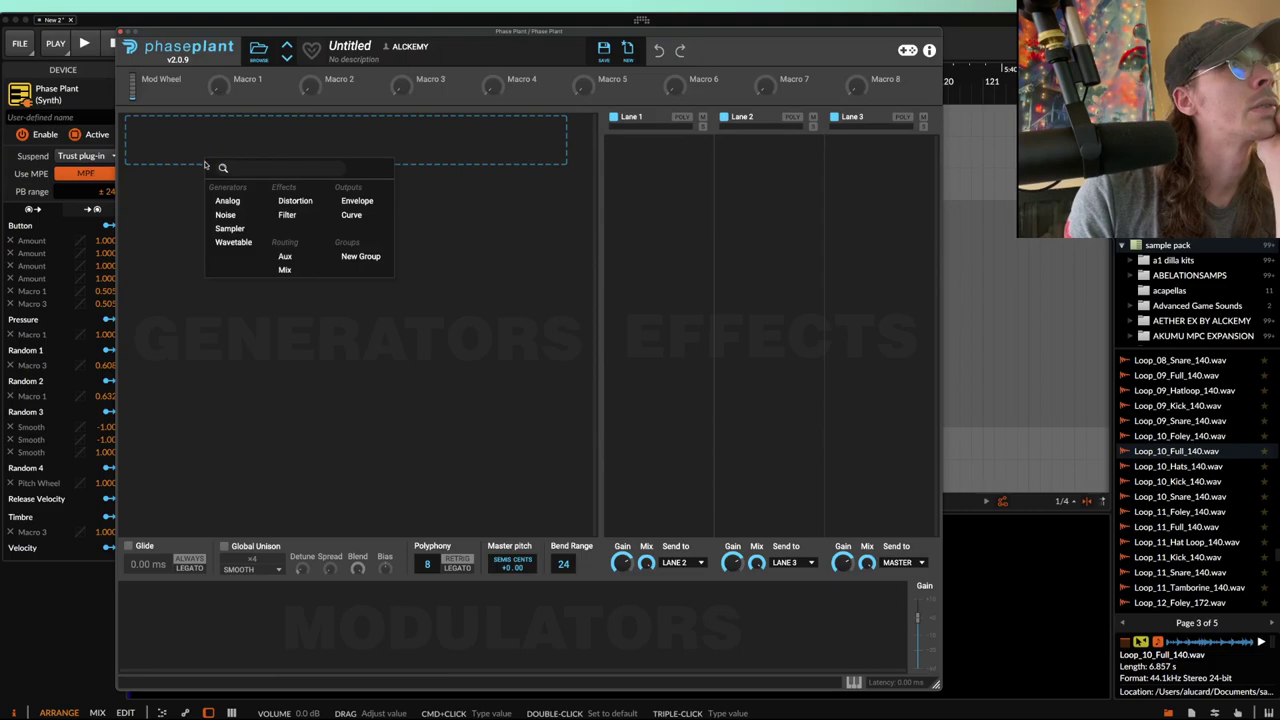
pyautogui.click(225, 214)
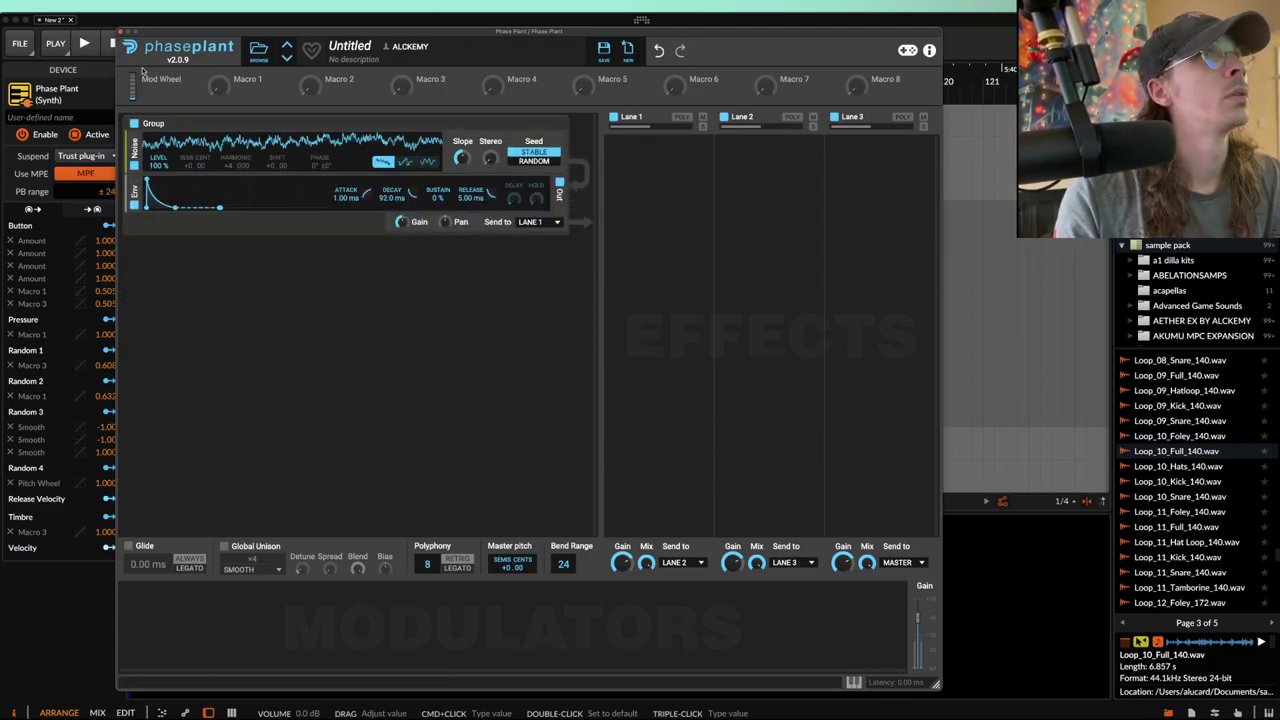
pyautogui.click(120, 30)
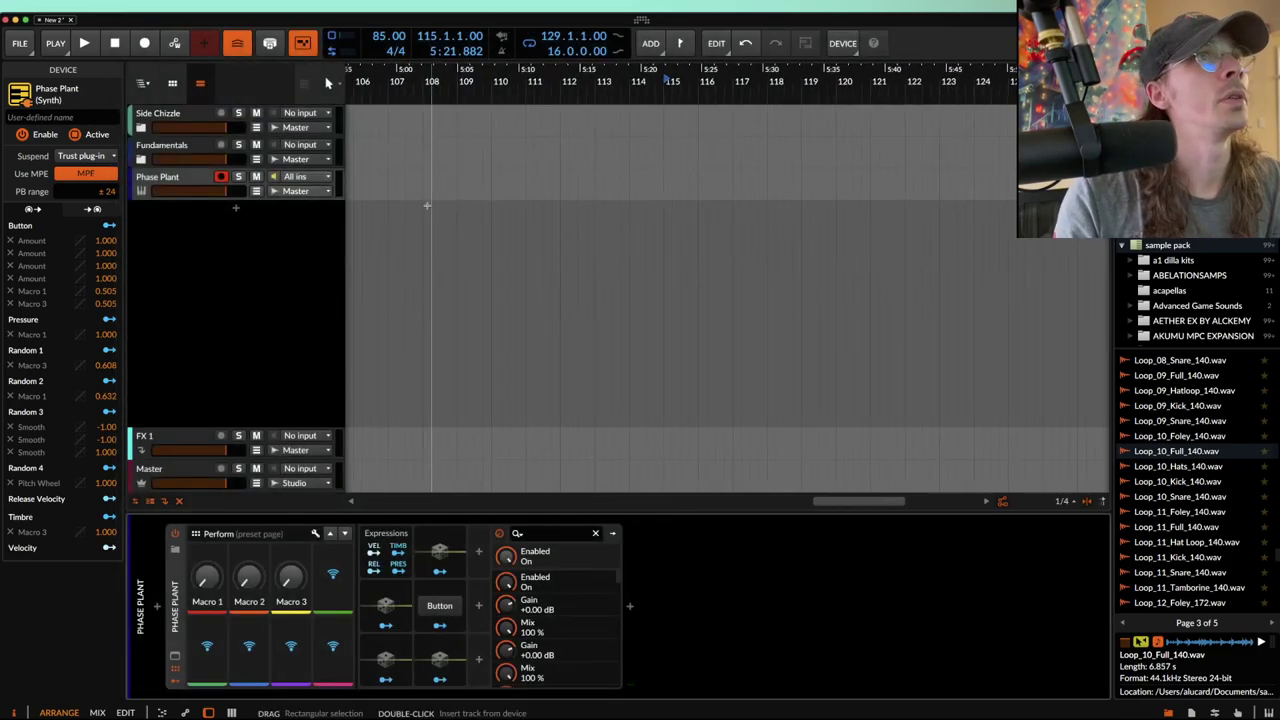
# Create a two-bar clip on the Phase Plant track and draw a run of E1 sixteenth notes.
pyautogui.doubleClick(424, 190)
pyautogui.scroll(2, 424, 190)
pyautogui.moveTo(480, 180); pyautogui.dragTo(530, 178)
pyautogui.doubleClick(528, 182)
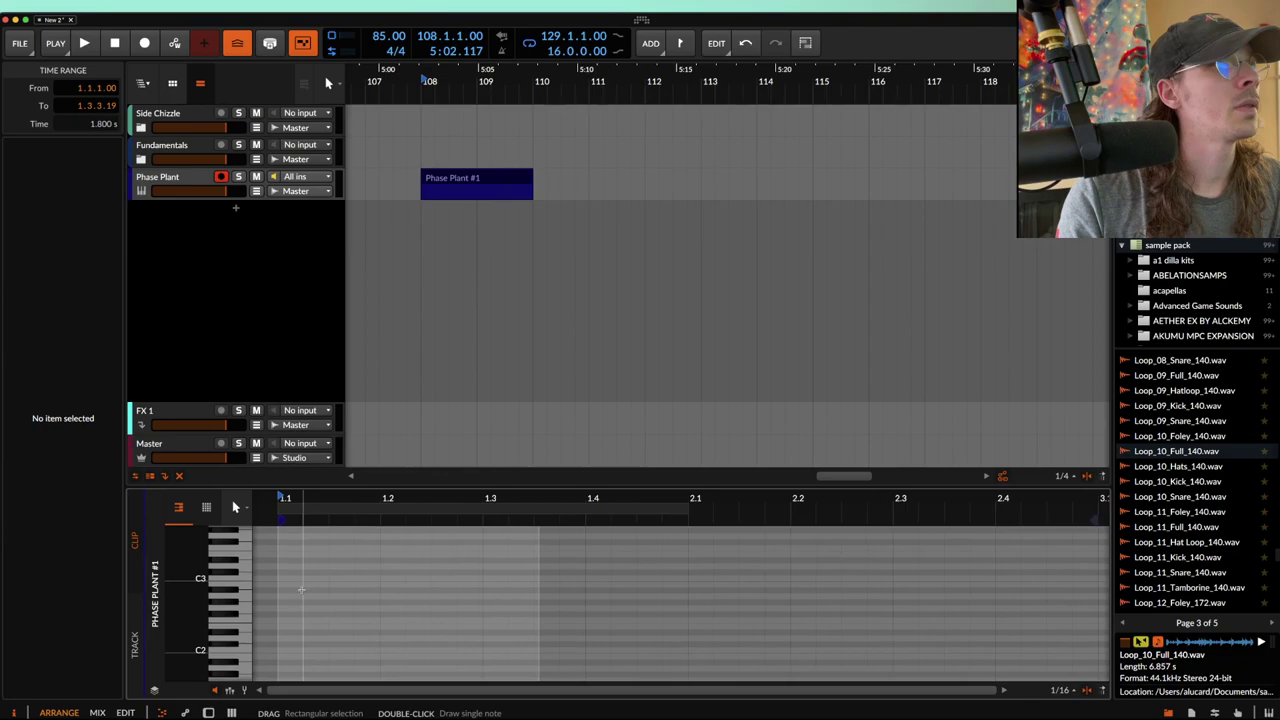
pyautogui.scroll(-2, 301, 615)
pyautogui.doubleClick(295, 640)
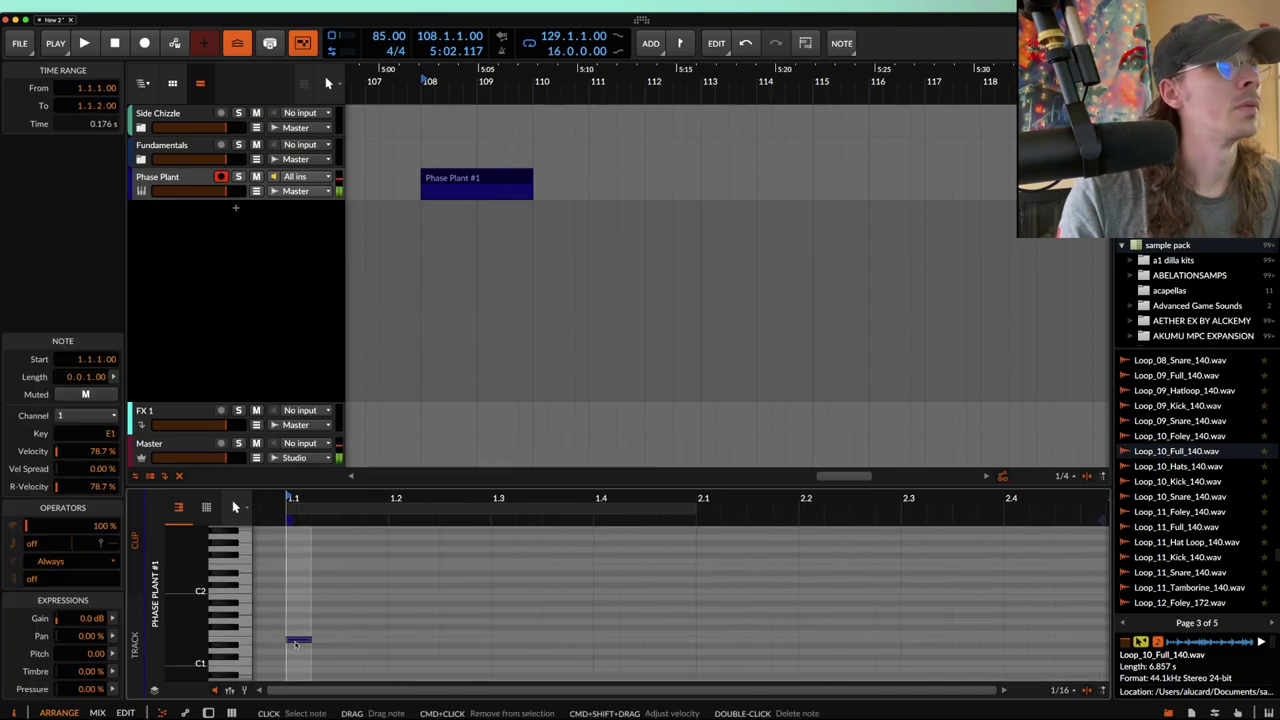
pyautogui.moveTo(295, 643); pyautogui.dragTo(696, 640)
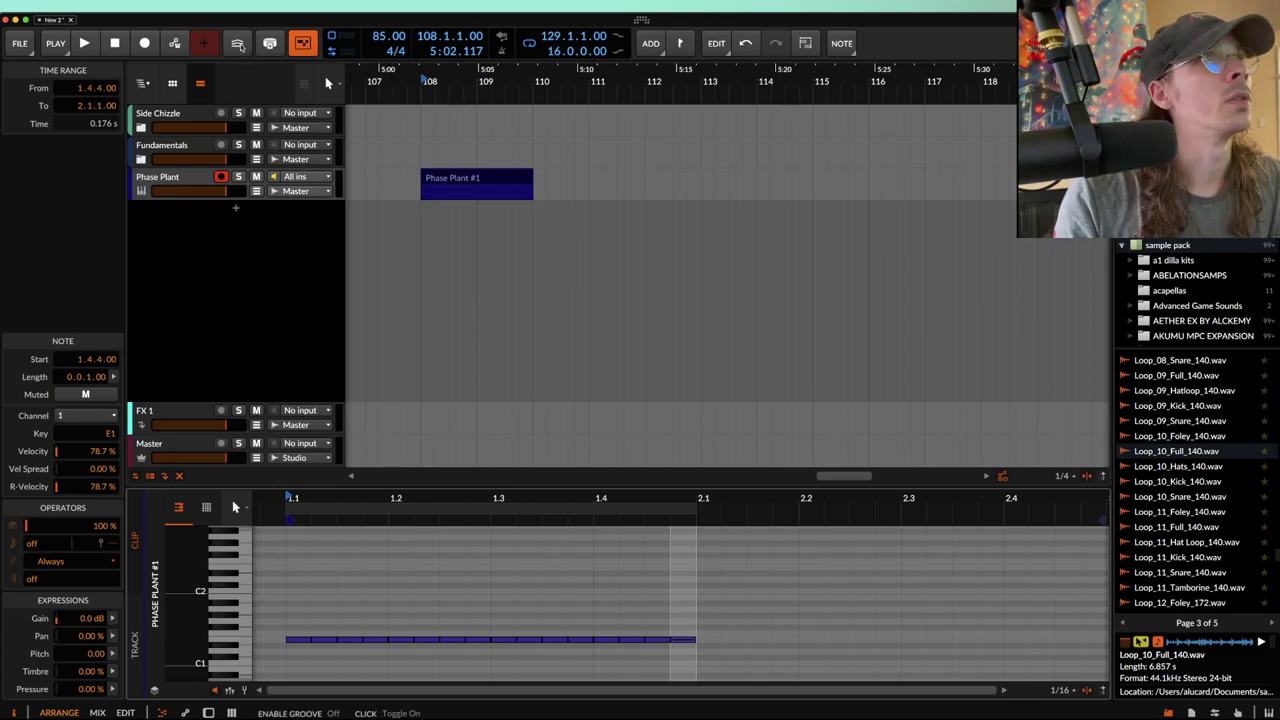
# Play the Phase Plant #1 clip, then enable the global groove and play it again.
pyautogui.click(440, 179)
pyautogui.press('space')
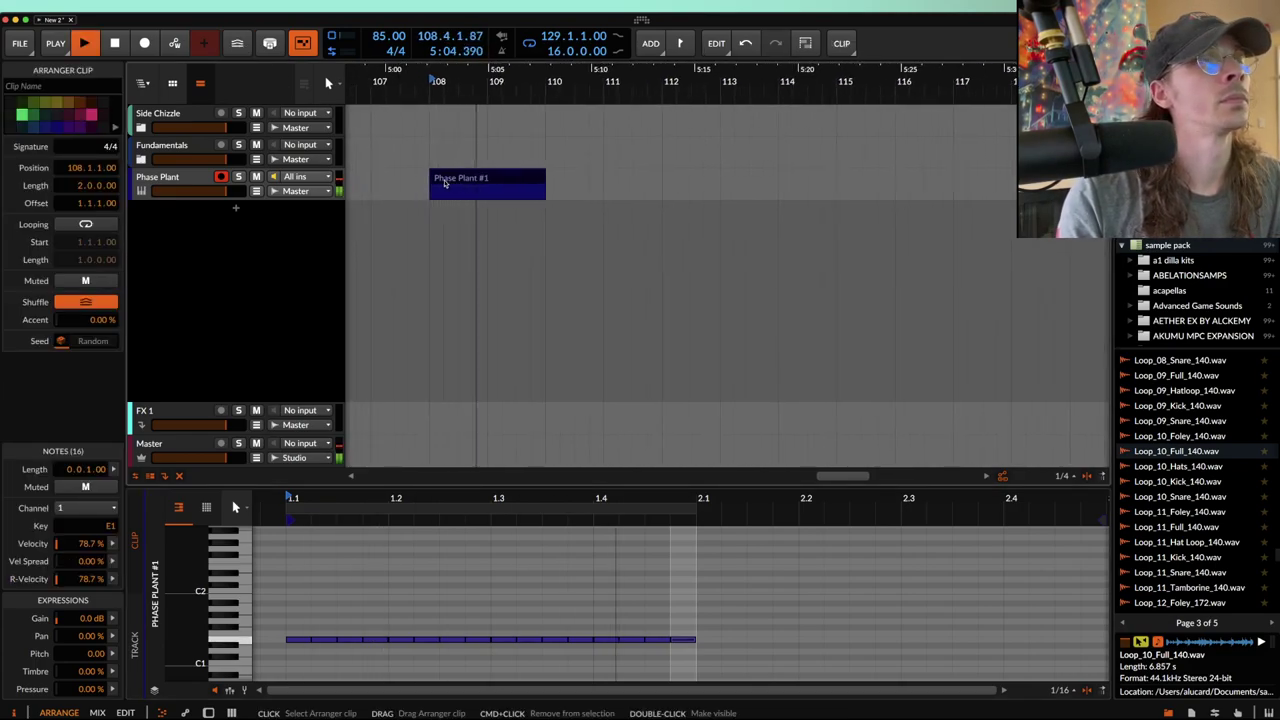
pyautogui.press('space')
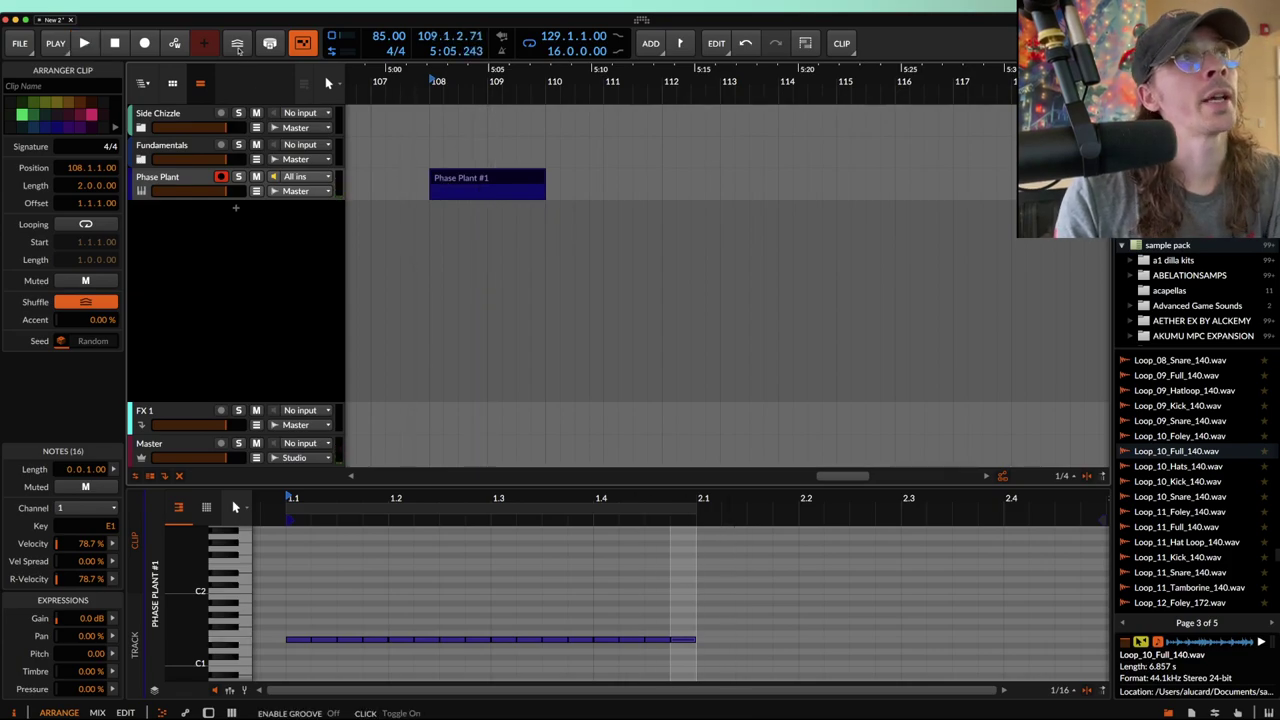
pyautogui.click(237, 43)
pyautogui.click(55, 44)
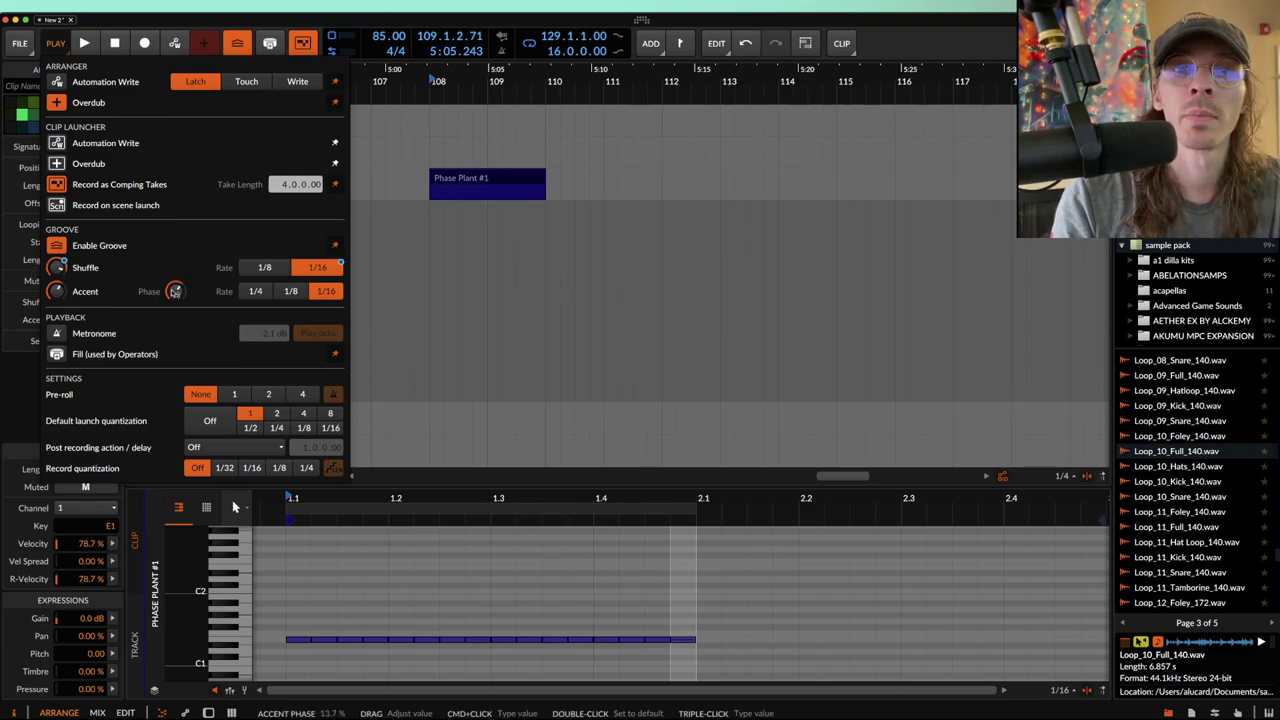
pyautogui.click(455, 176)
pyautogui.press('space')
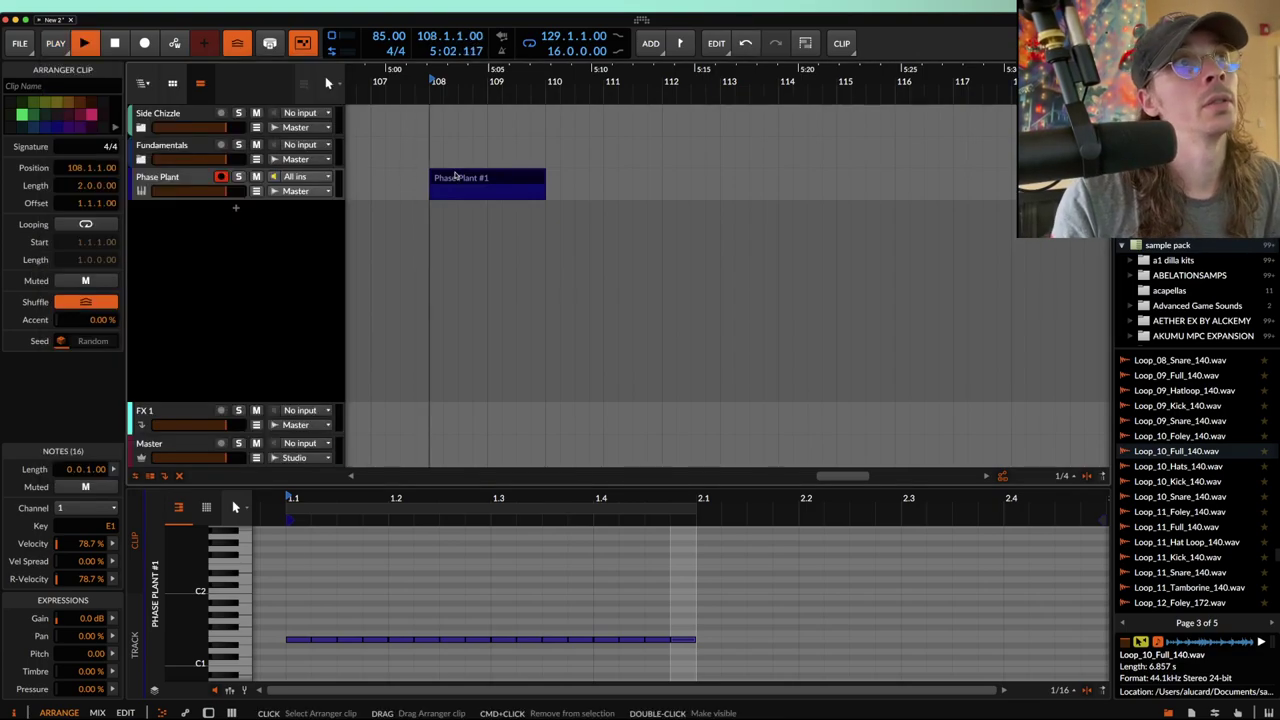
# Stop playback and set the Master automation lane to Transport Shuffle rate.
pyautogui.scroll(1, 455, 176)
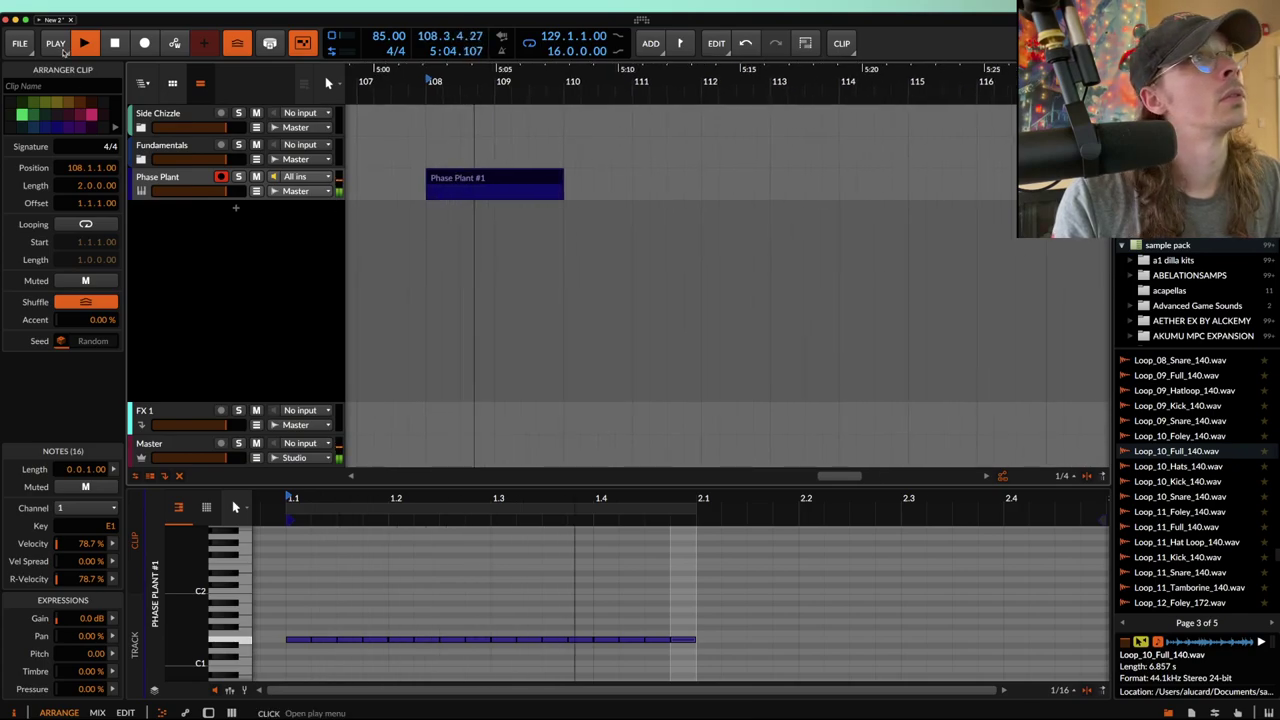
pyautogui.press('space')
pyautogui.press('a')
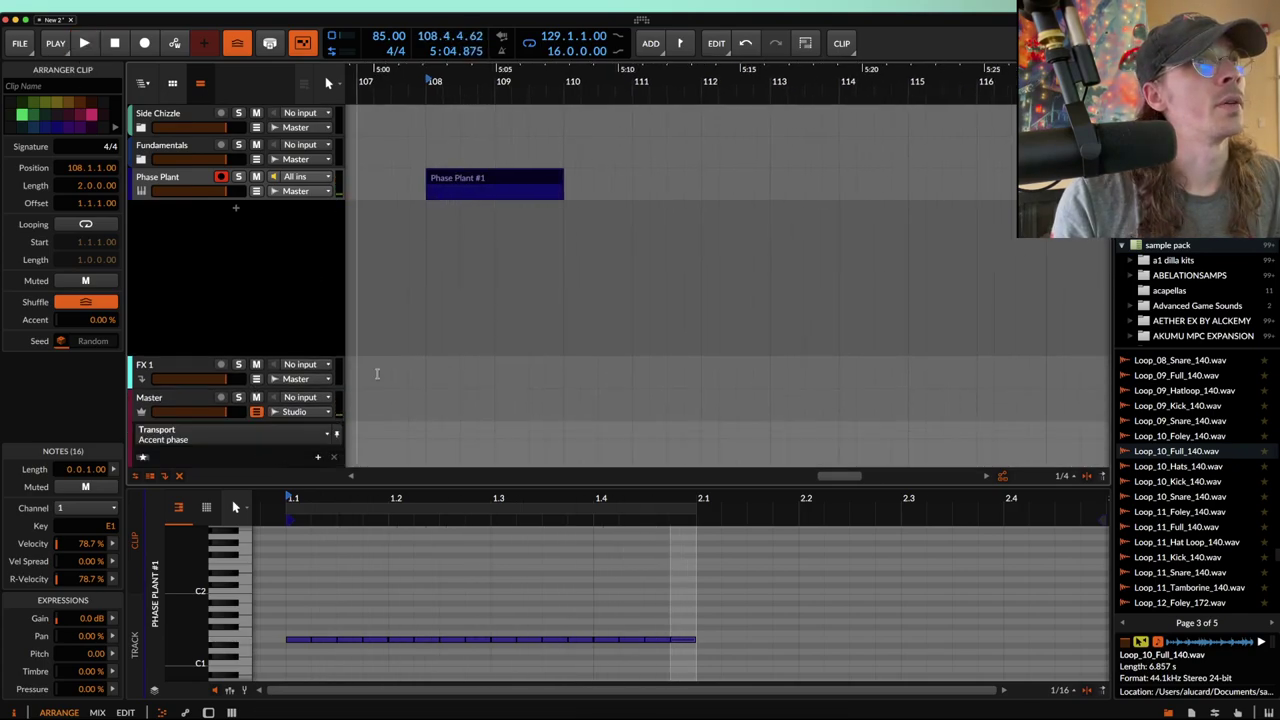
pyautogui.click(200, 434)
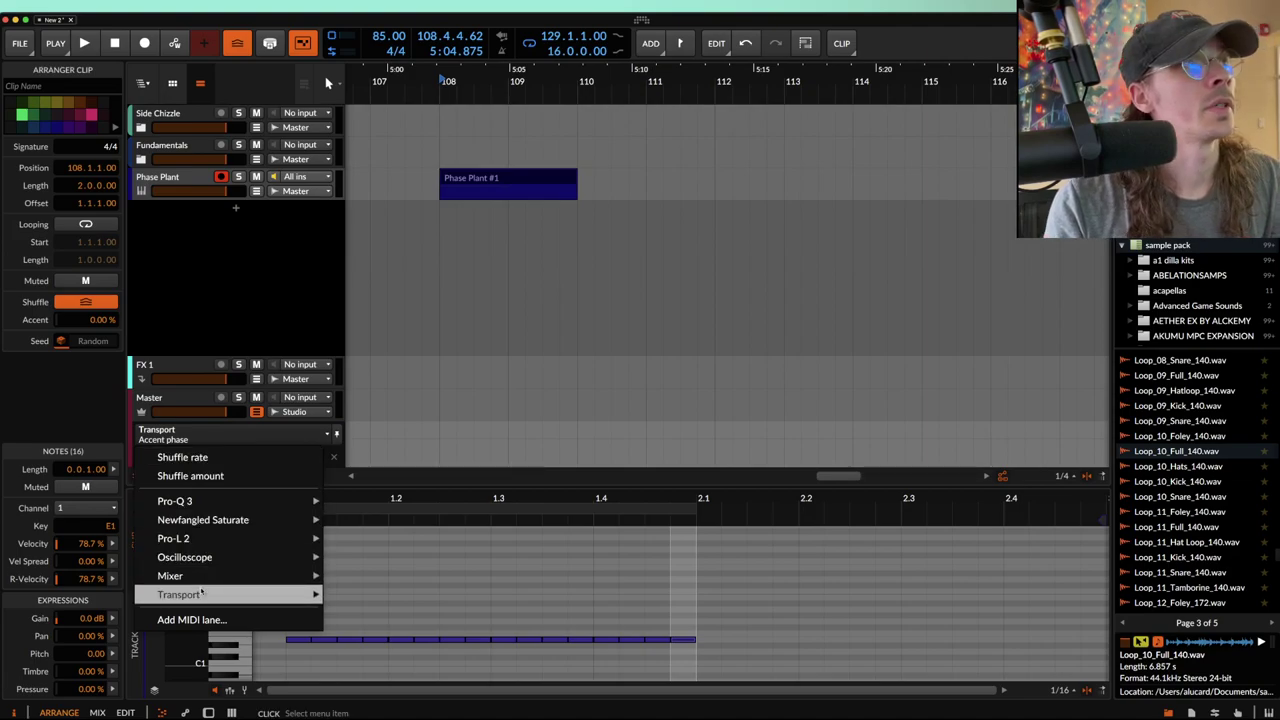
pyautogui.moveTo(201, 593)
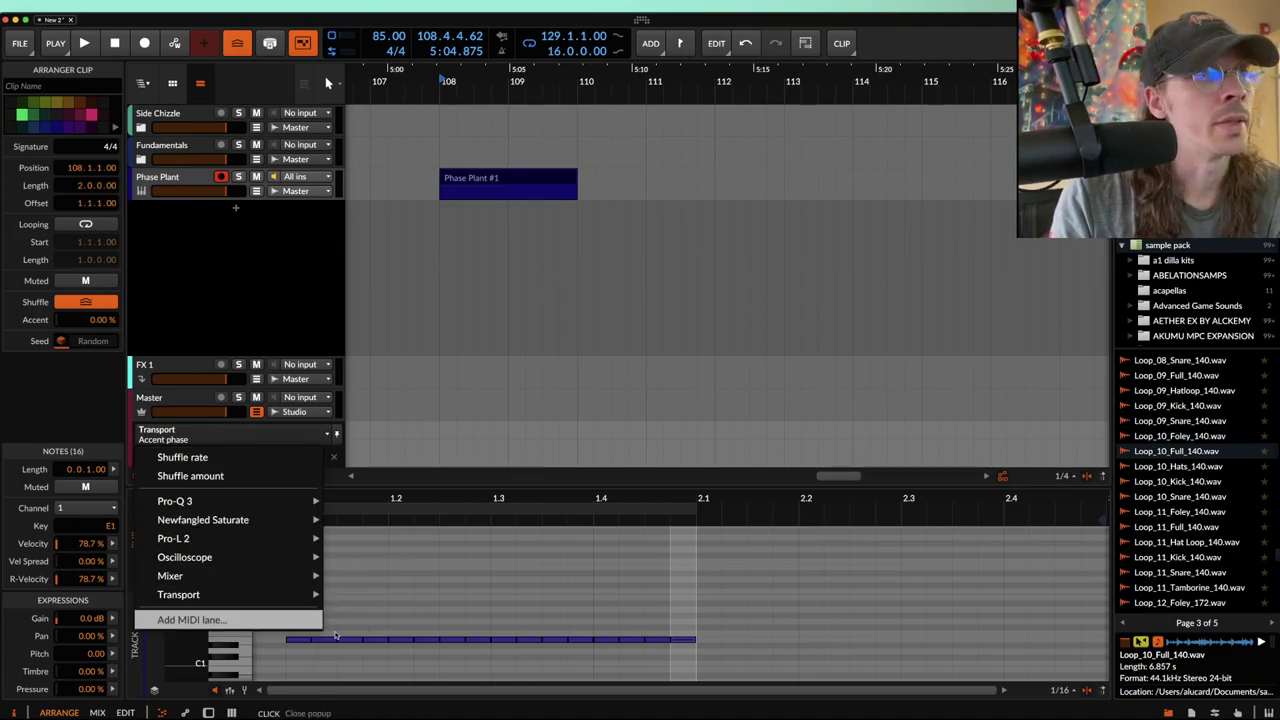
pyautogui.moveTo(305, 595)
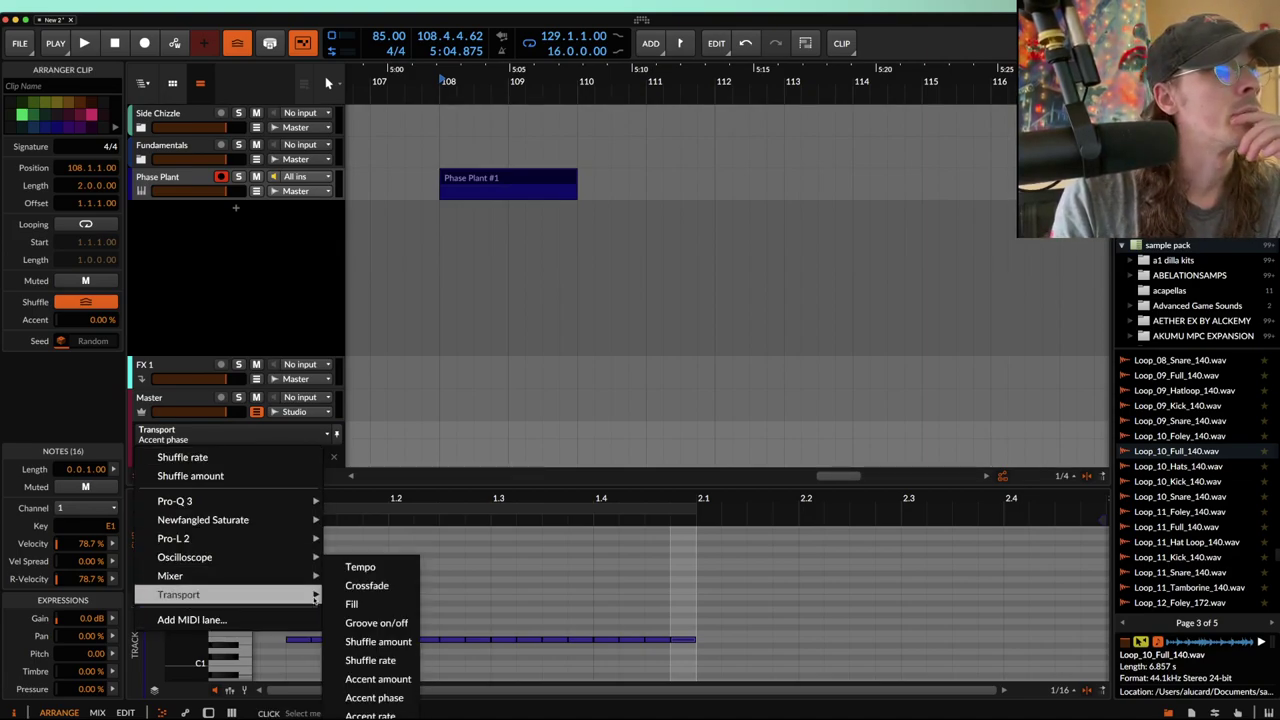
pyautogui.click(370, 660)
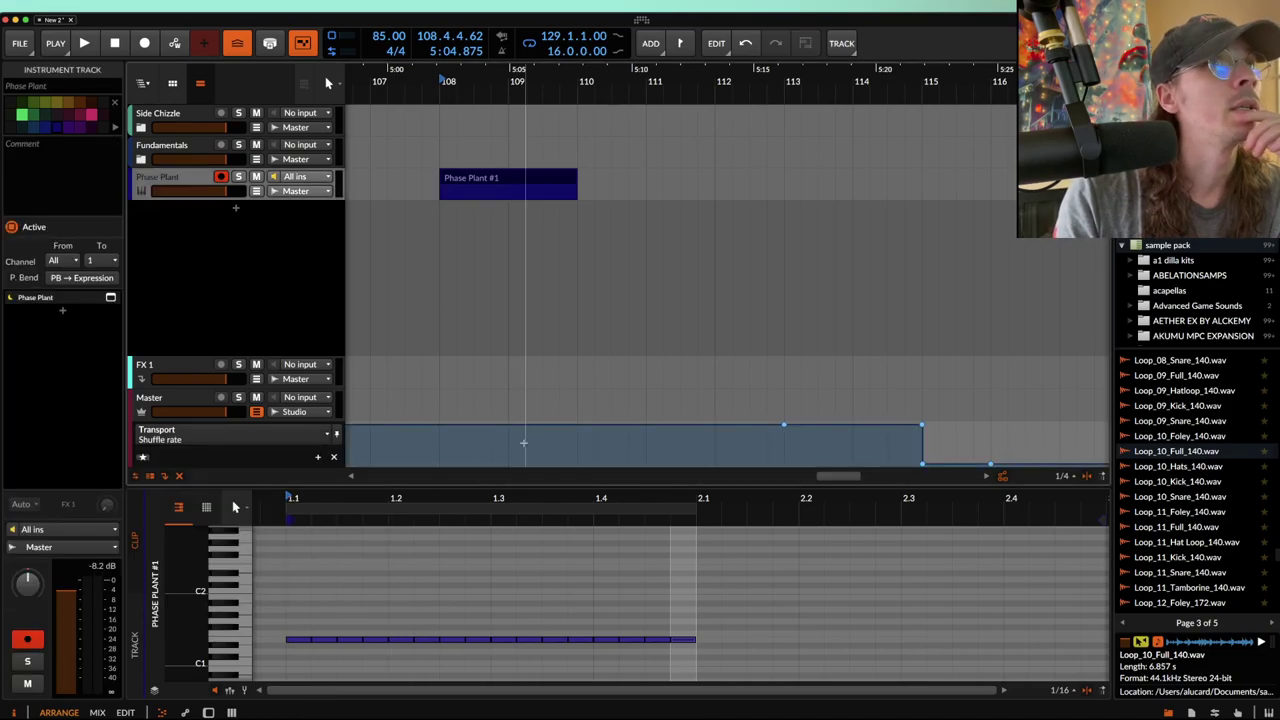
# Pull part of the shuffle rate line to minimum and play the clip to check.
pyautogui.moveTo(438, 427); pyautogui.dragTo(577, 463)
pyautogui.click(516, 179)
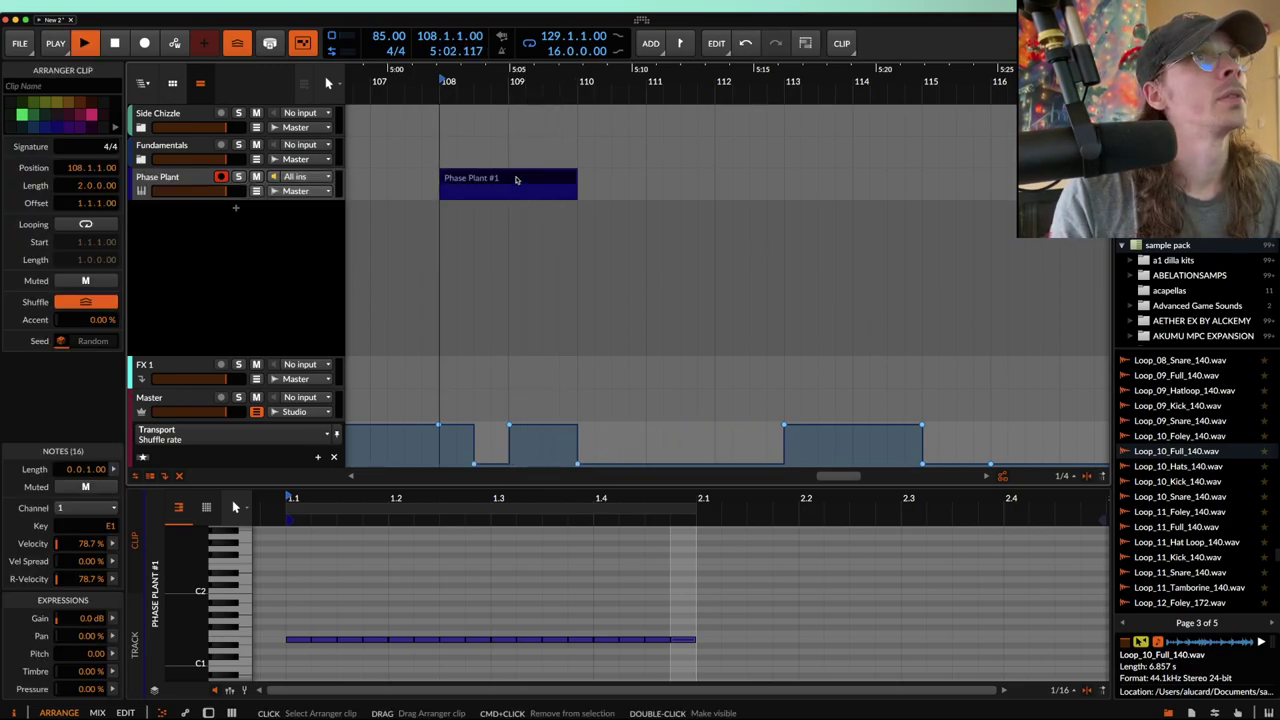
pyautogui.press('space')
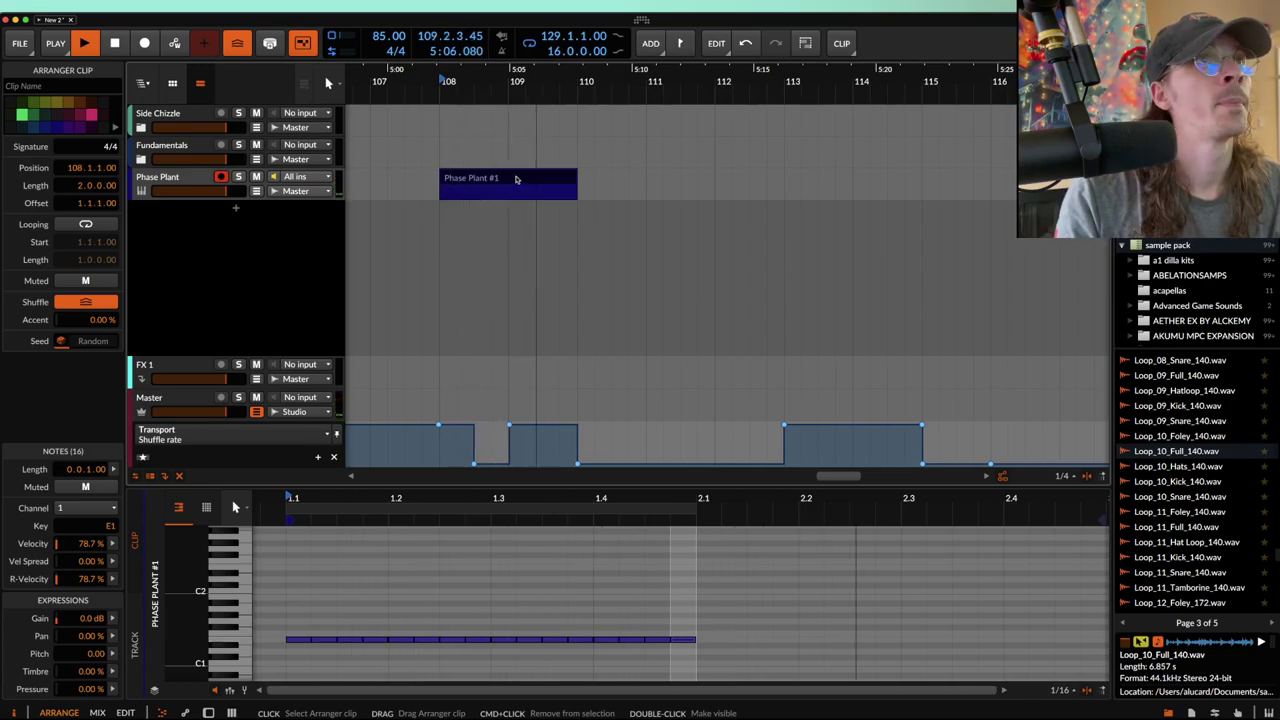
pyautogui.press('space')
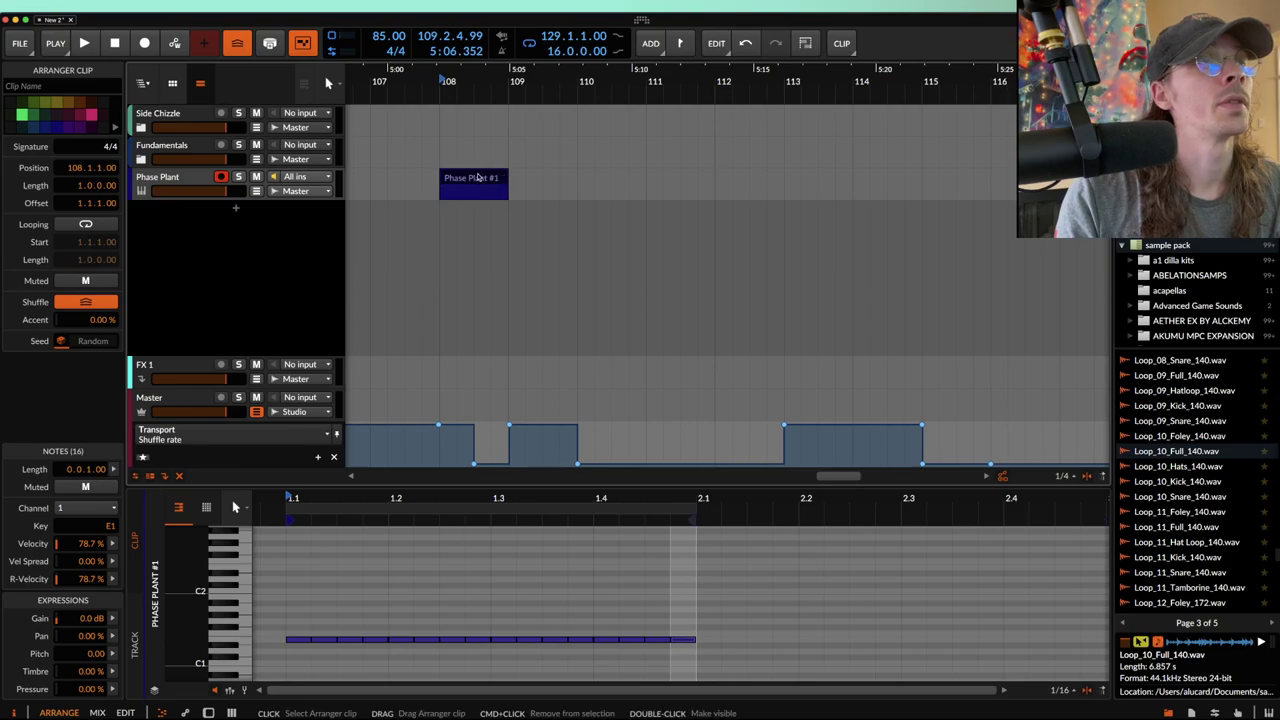
# Split the Phase Plant clip at bar 109 and switch the lane to Transport Accent amount.
pyautogui.keyDown('alt'); pyautogui.click(509, 180); pyautogui.keyUp('alt')
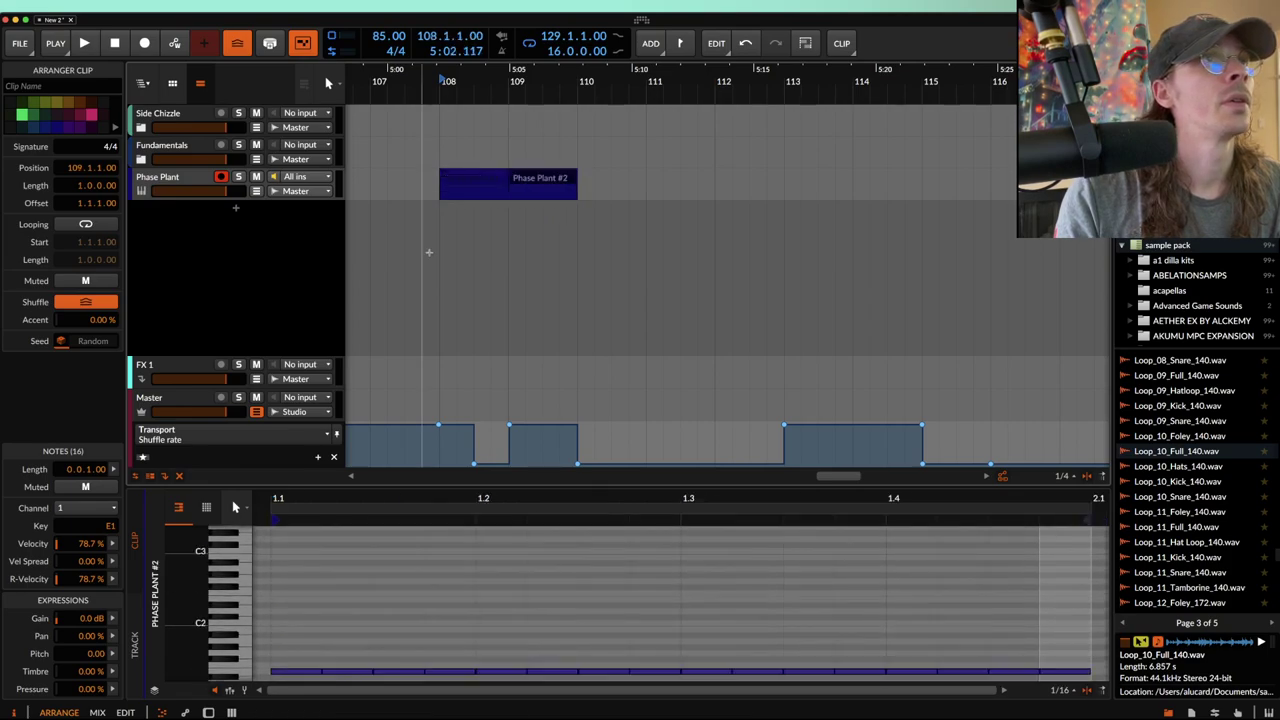
pyautogui.click(270, 439)
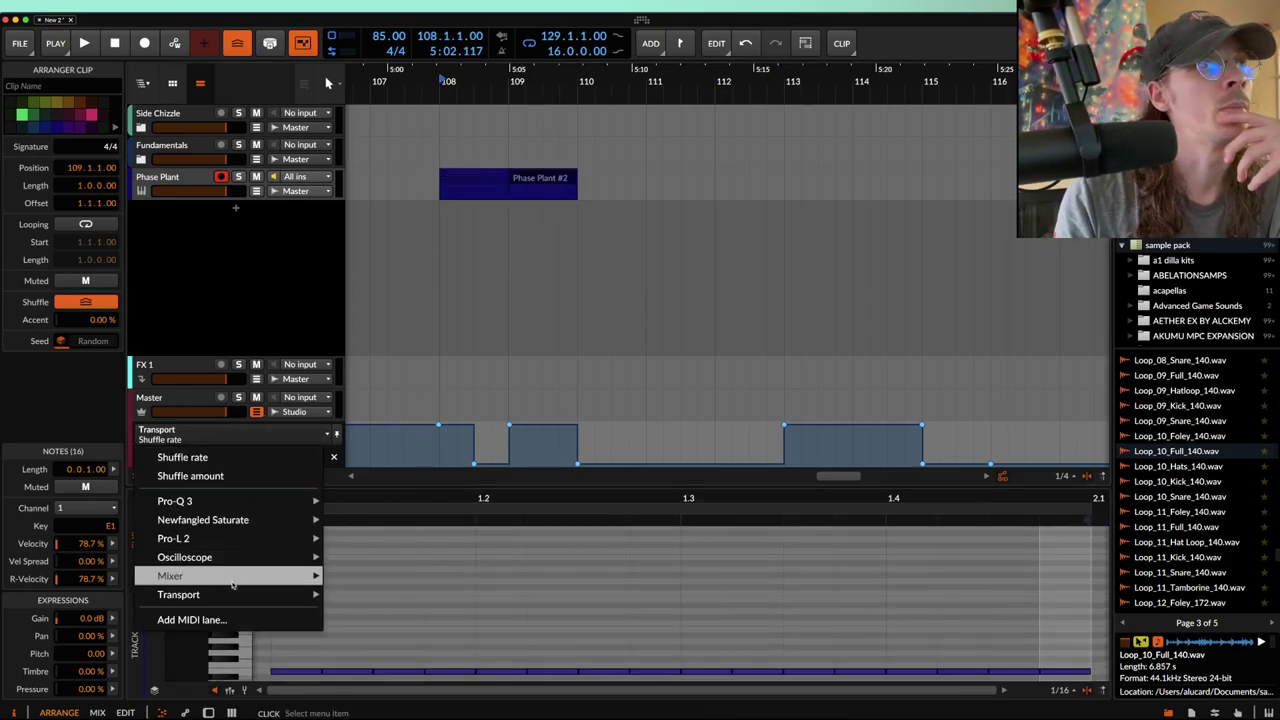
pyautogui.moveTo(310, 594)
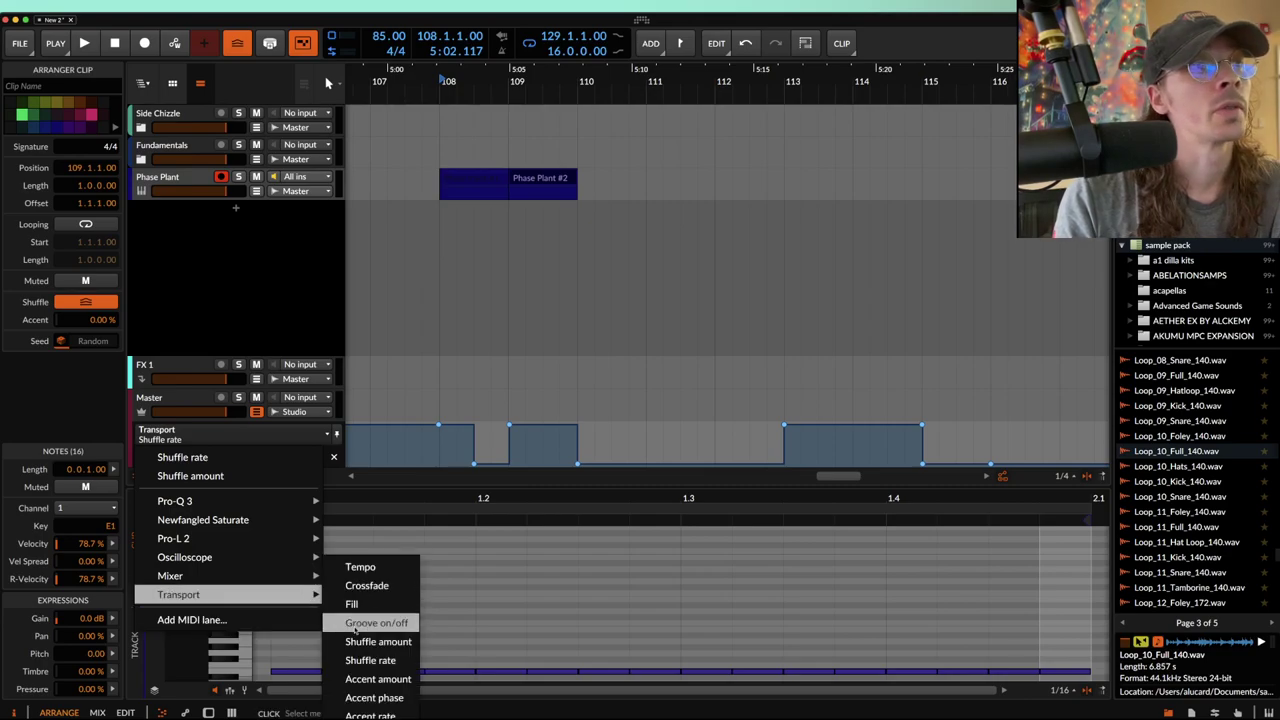
pyautogui.click(373, 679)
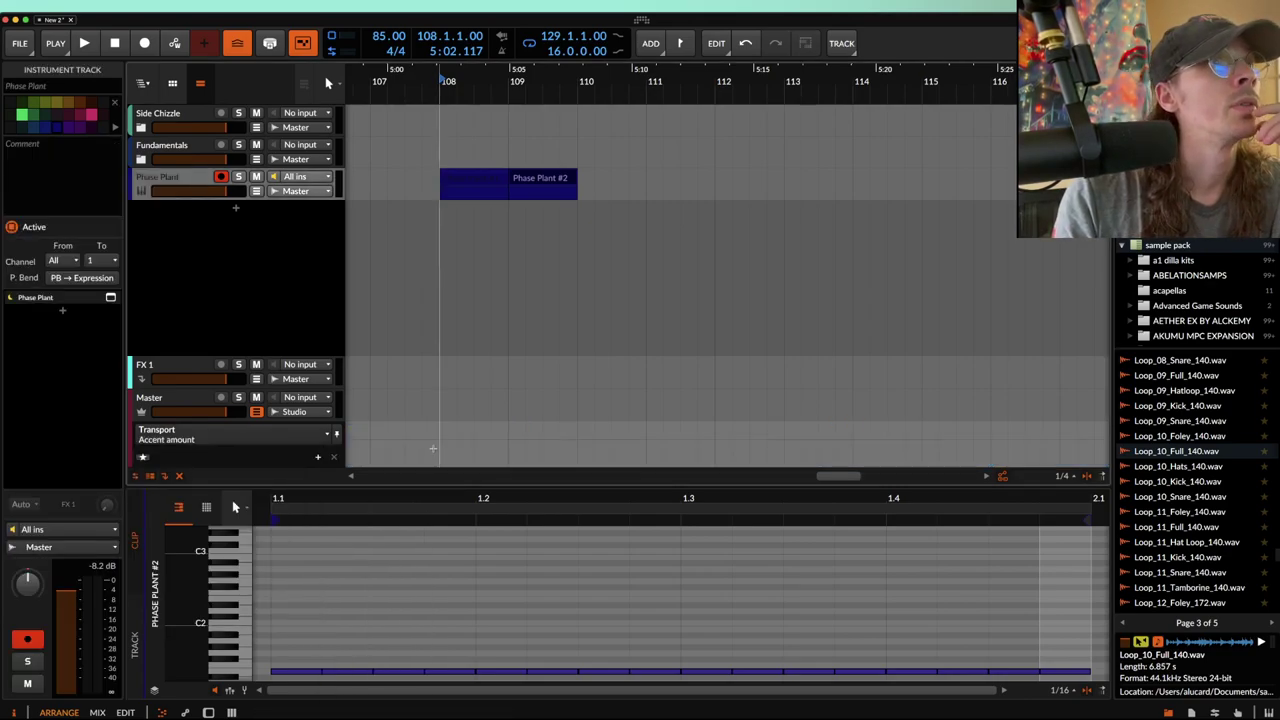
# Draw an accent amount ramp falling from about 60 % to near zero.
pyautogui.click(441, 441)
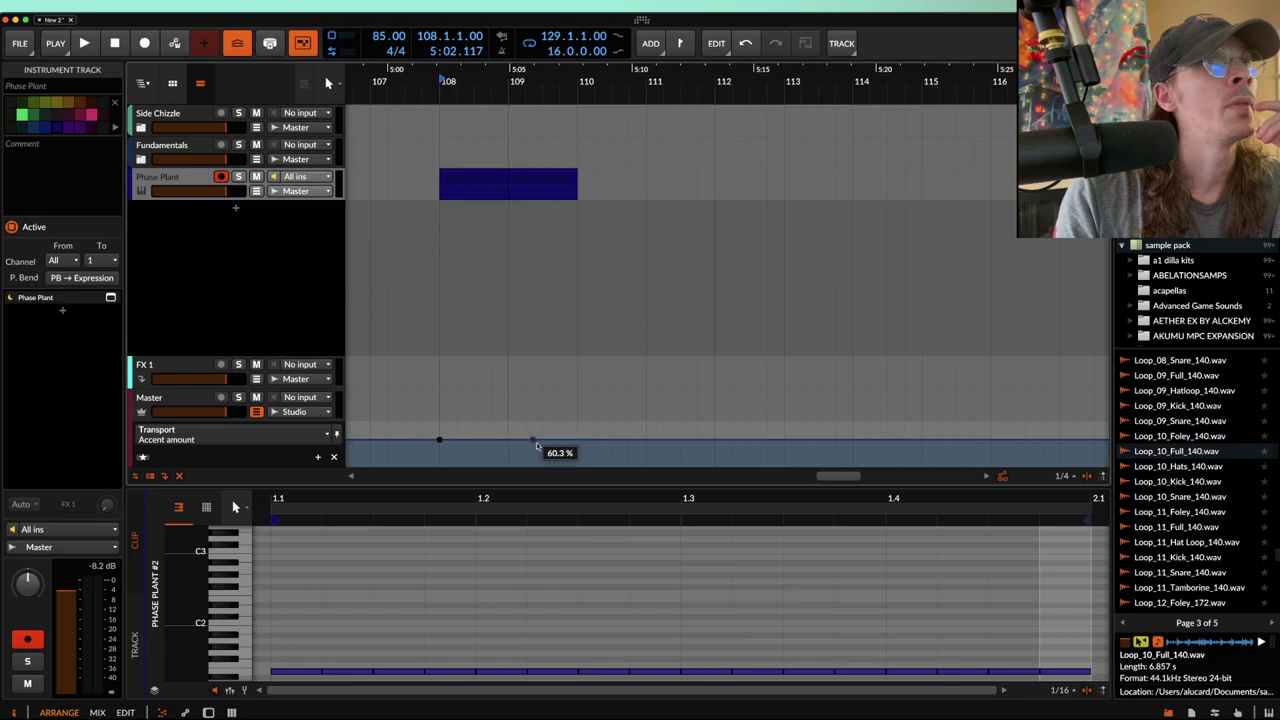
pyautogui.click(576, 464)
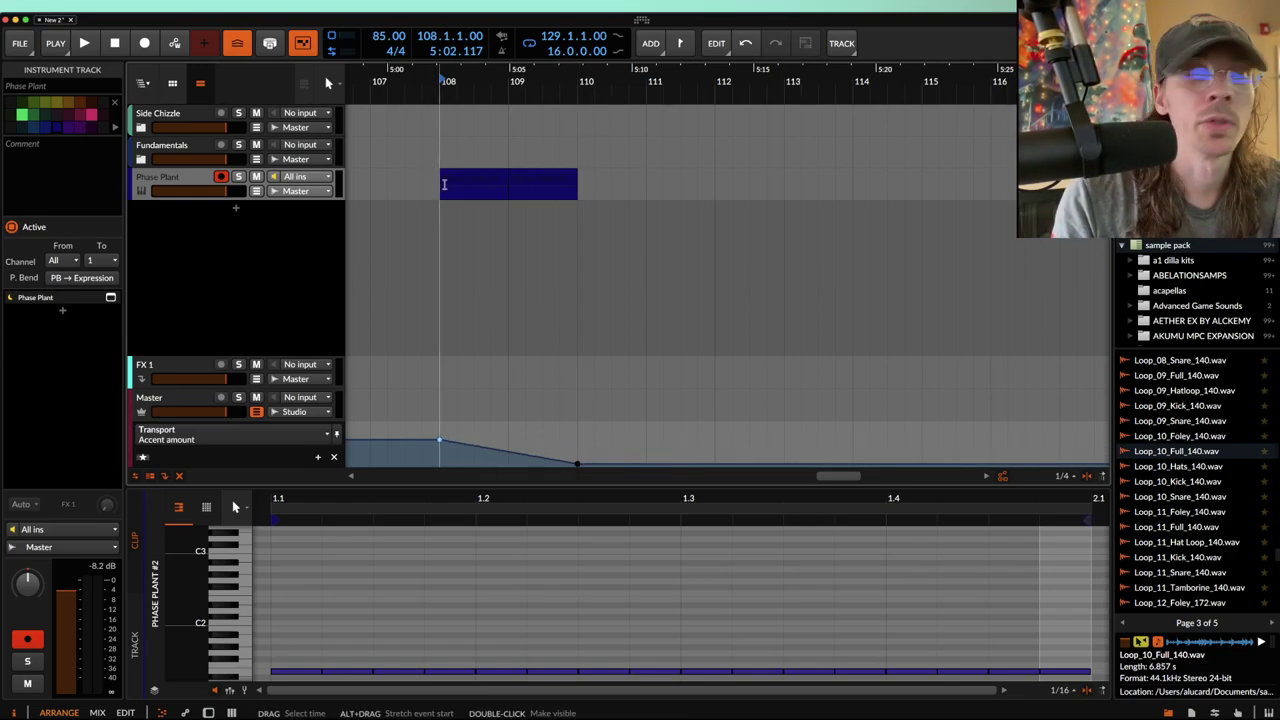
pyautogui.click(522, 182)
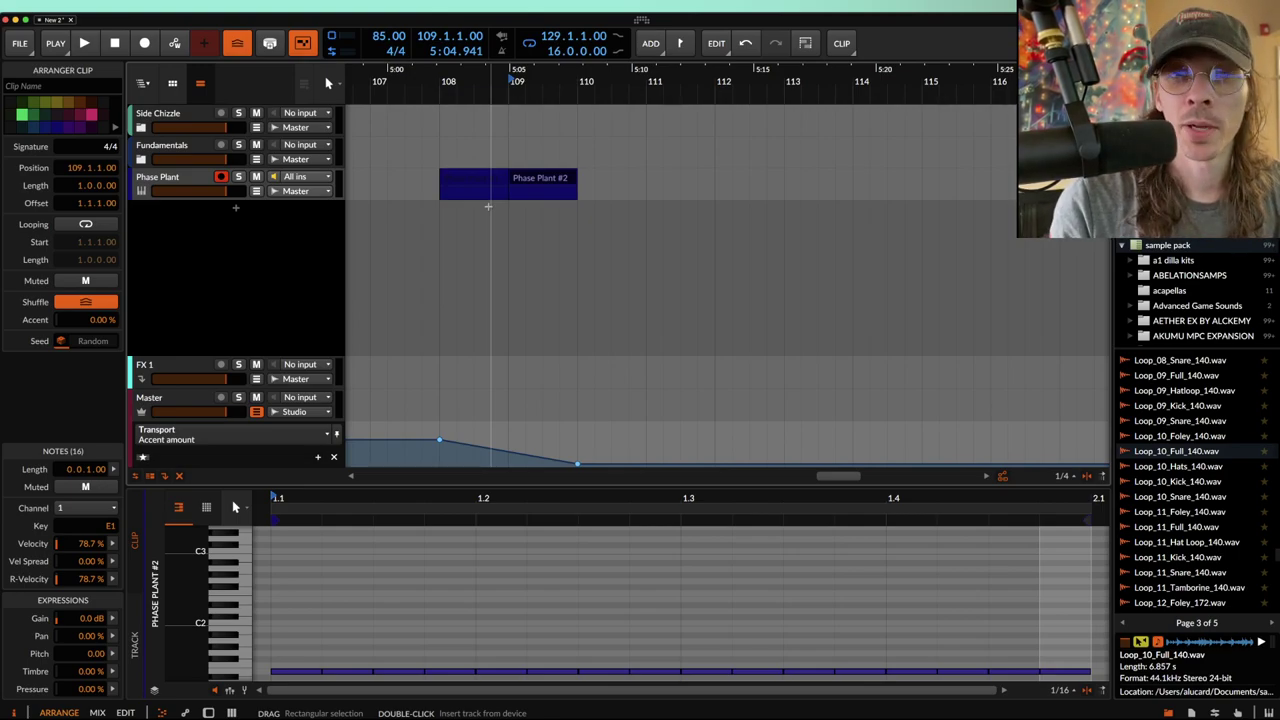
# Play the Phase Plant #1 clip to hear the accent ramp, then hide the Master automation lane.
pyautogui.click(474, 188)
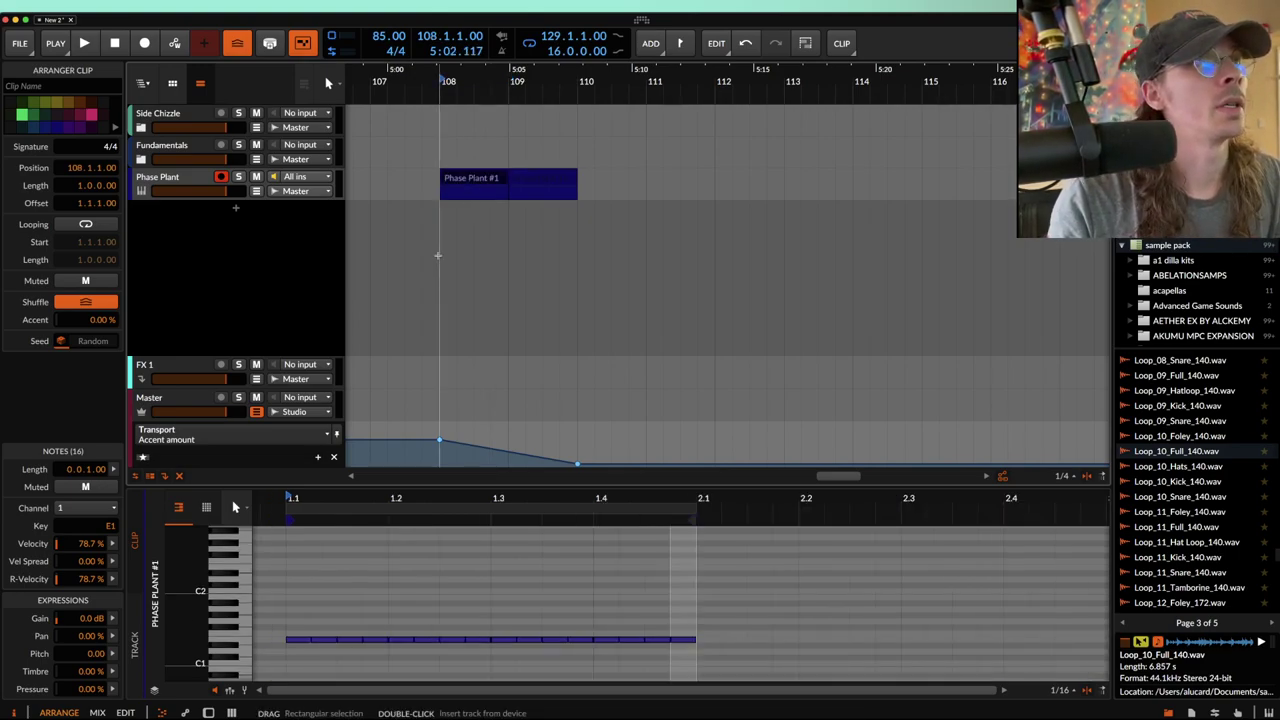
pyautogui.press('space')
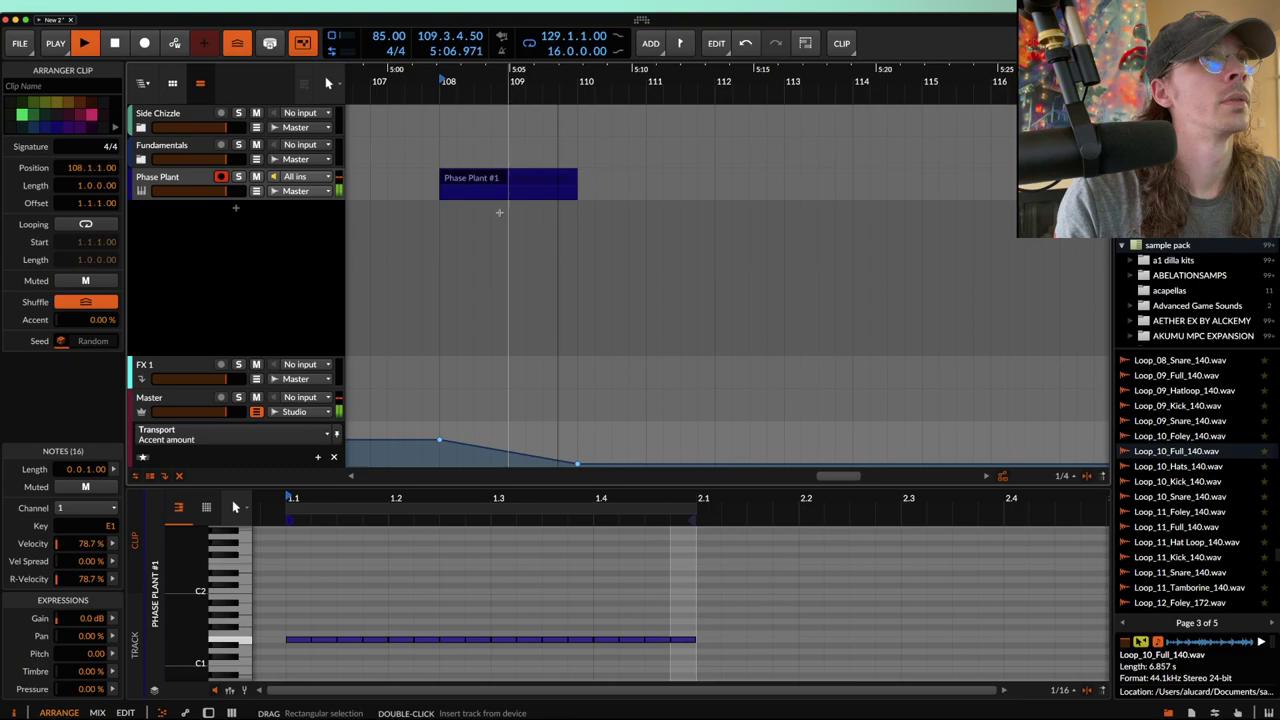
pyautogui.press('space')
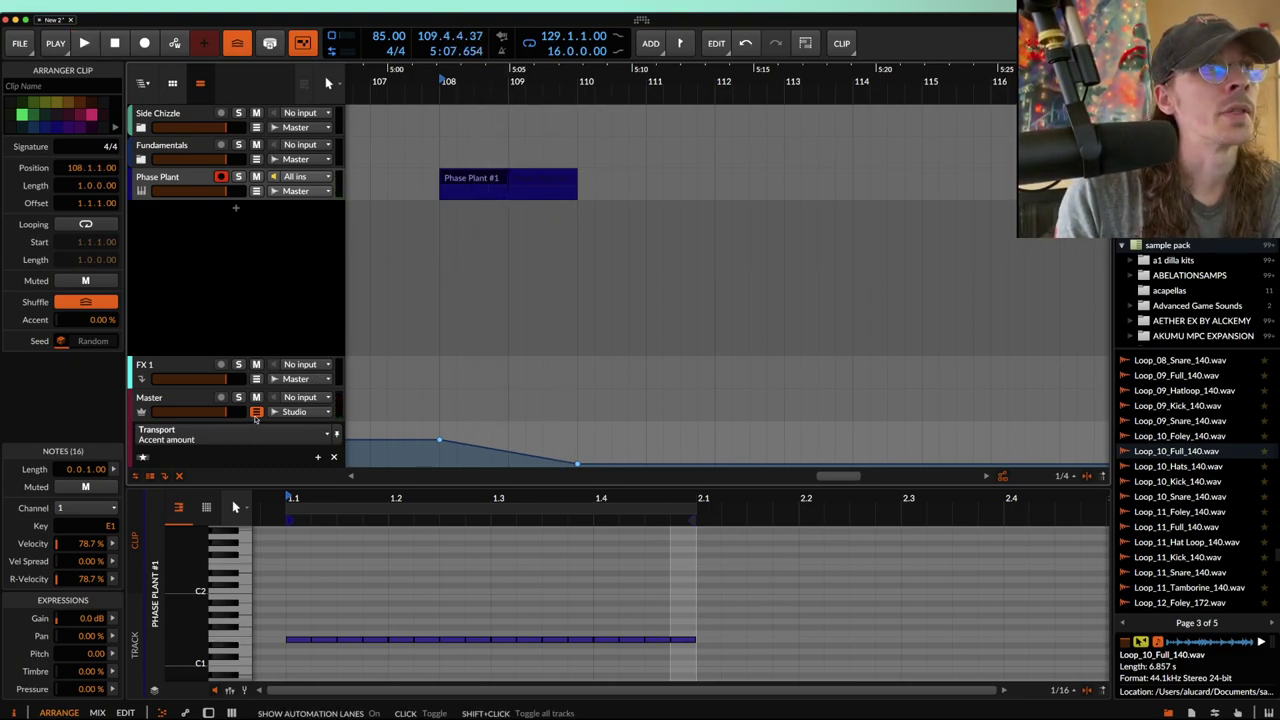
pyautogui.click(256, 411)
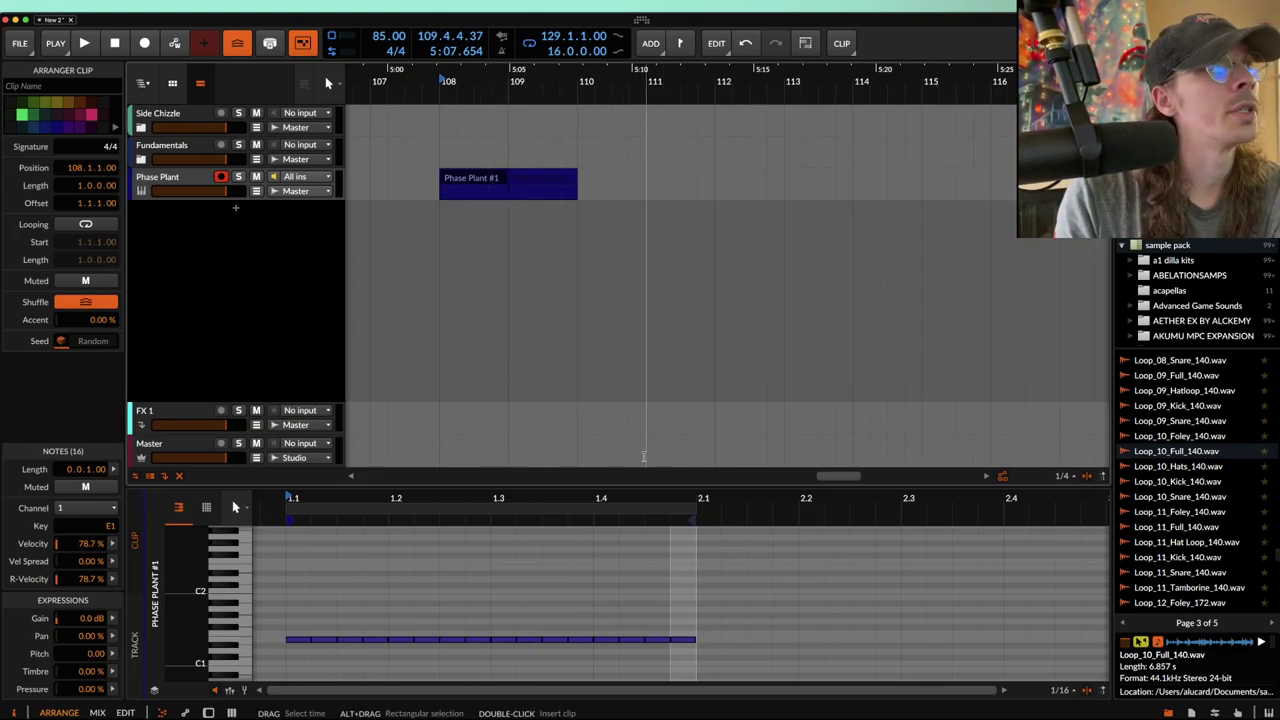
# Insert a Master #1 clip at bar 111 on the Master track and stretch it to two bars.
pyautogui.click(646, 457)
pyautogui.doubleClick(646, 457)
pyautogui.moveTo(630, 445); pyautogui.dragTo(777, 451)
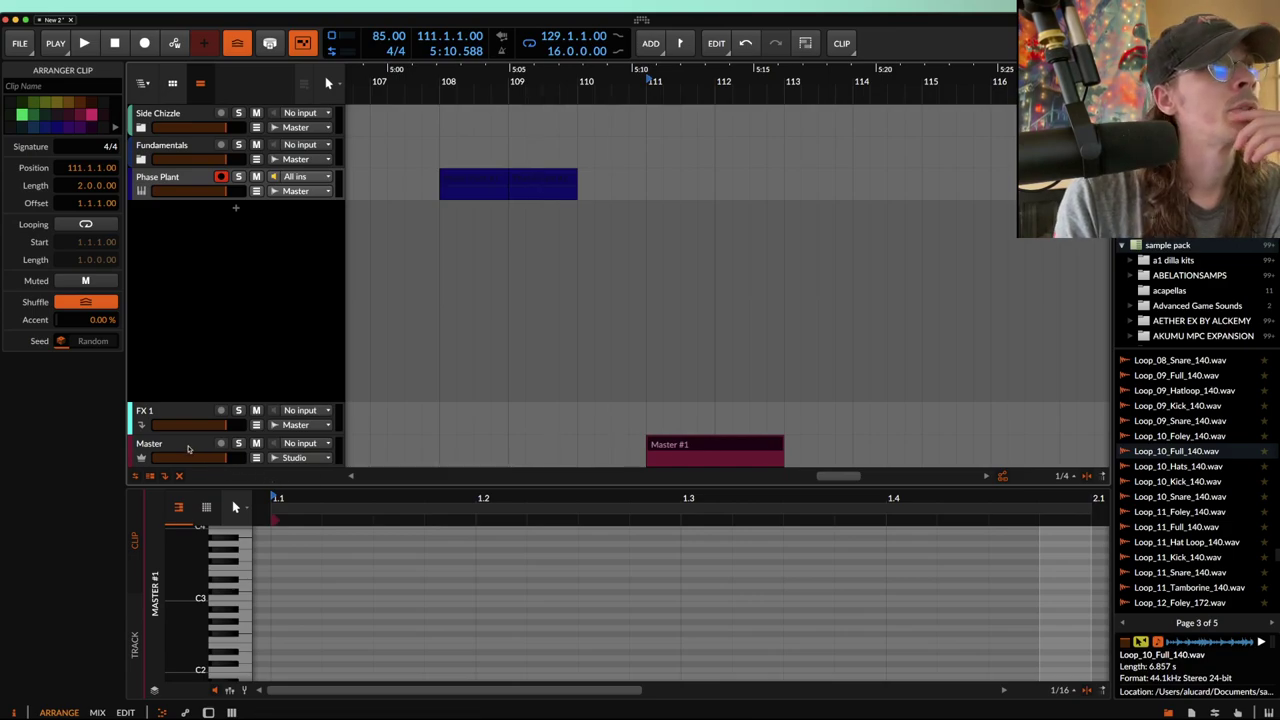
pyautogui.click(190, 449)
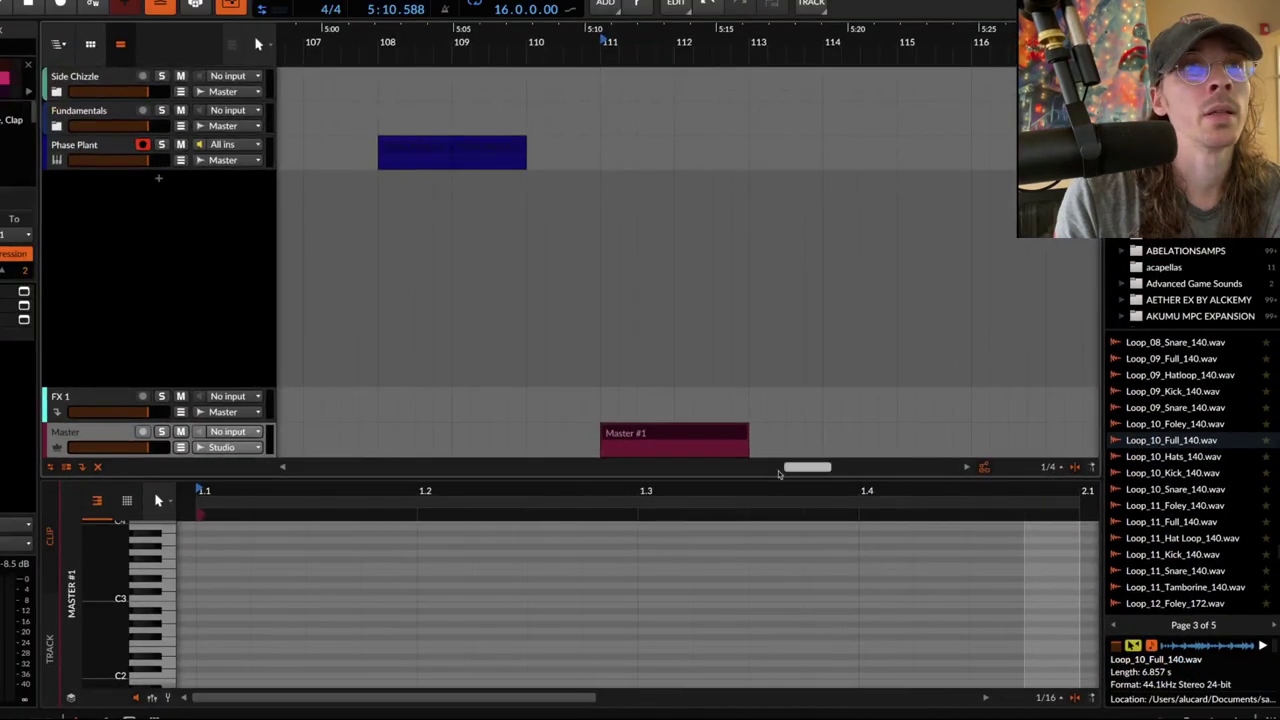
pyautogui.click(699, 440)
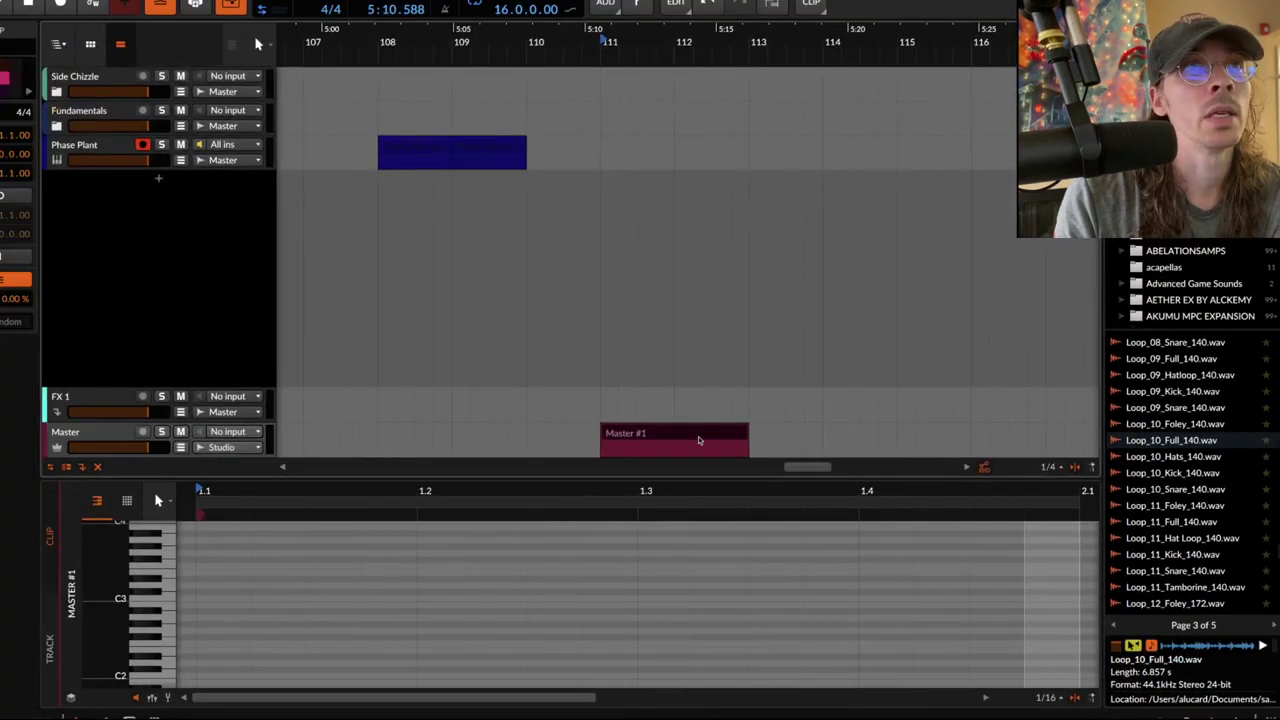
# Show the Master automation lane and draw two accent amount peaks between bars 111 and 113.
pyautogui.click(181, 447)
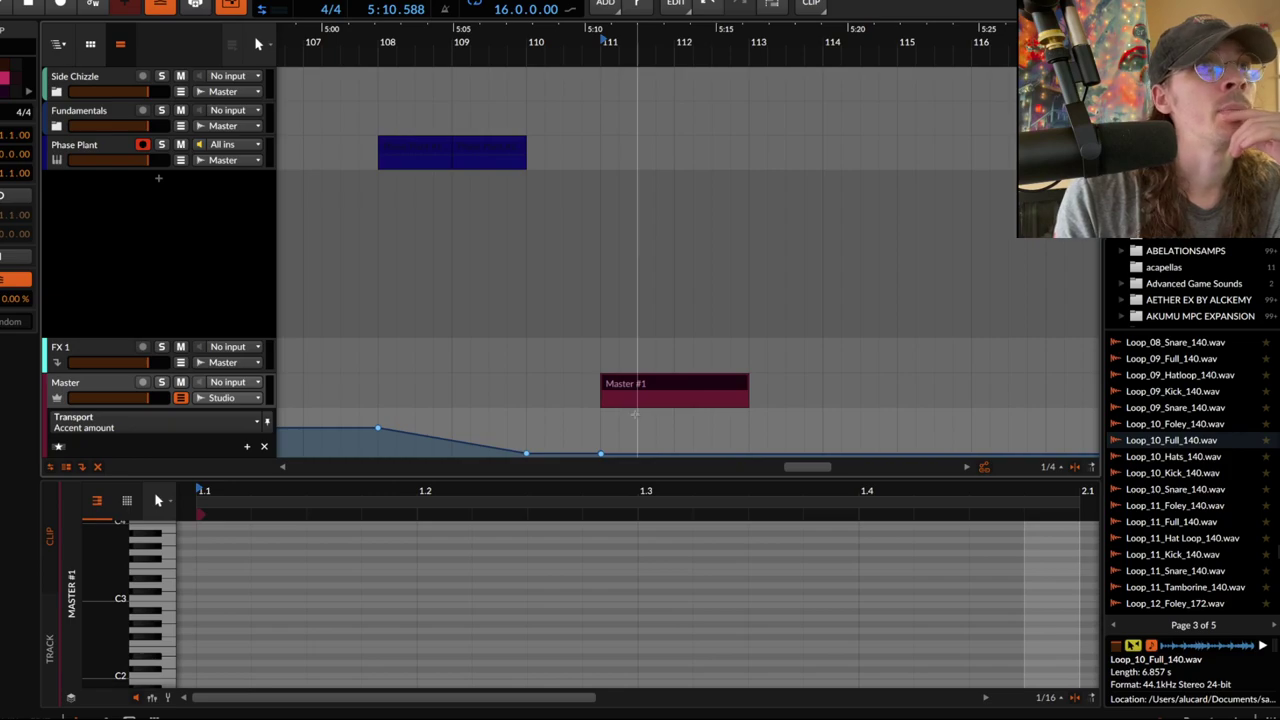
pyautogui.click(636, 414)
pyautogui.click(674, 449)
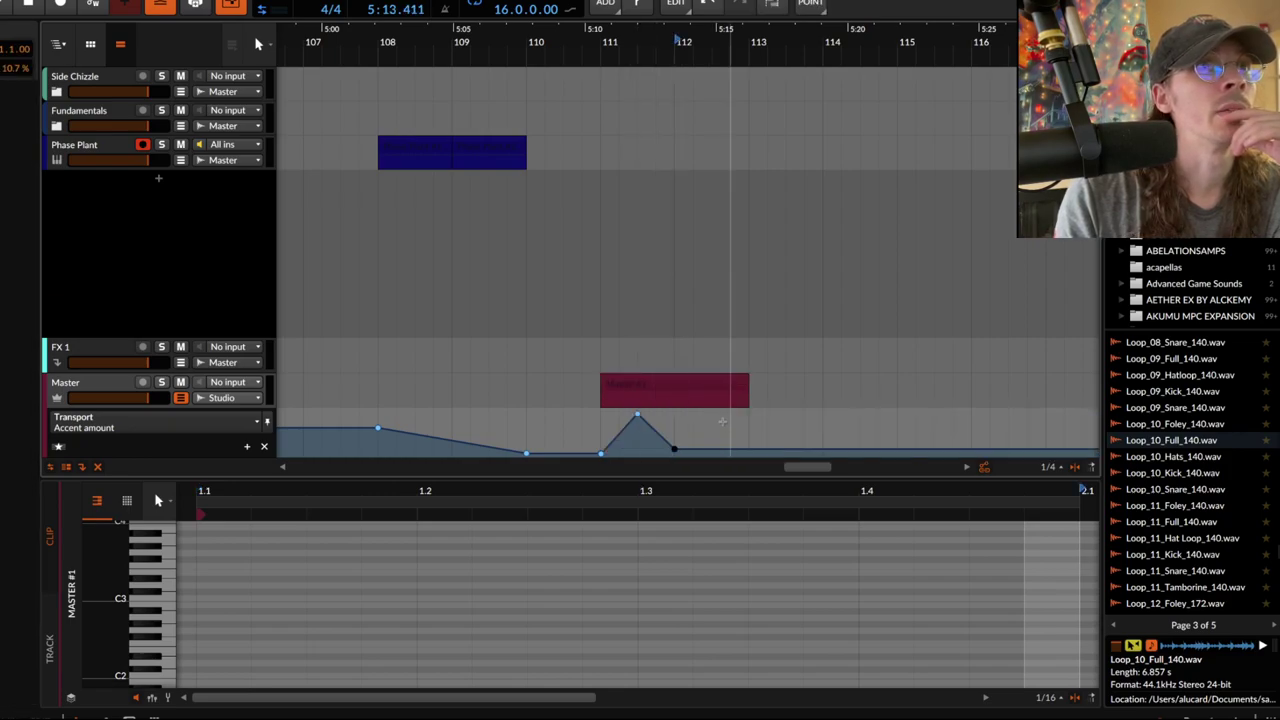
pyautogui.click(730, 413)
pyautogui.click(748, 453)
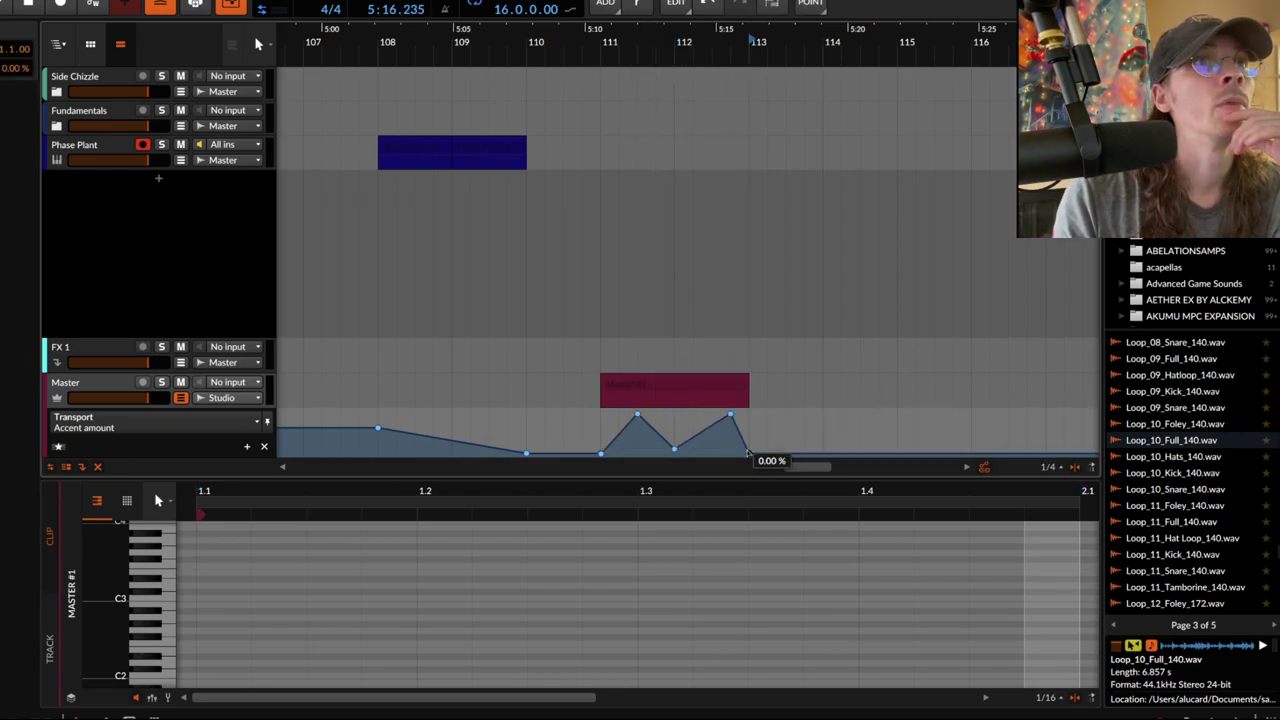
pyautogui.click(697, 391)
# Automate Transport Shuffle amount on the Master lane with a dip down to 0.00 %.
pyautogui.click(178, 397)
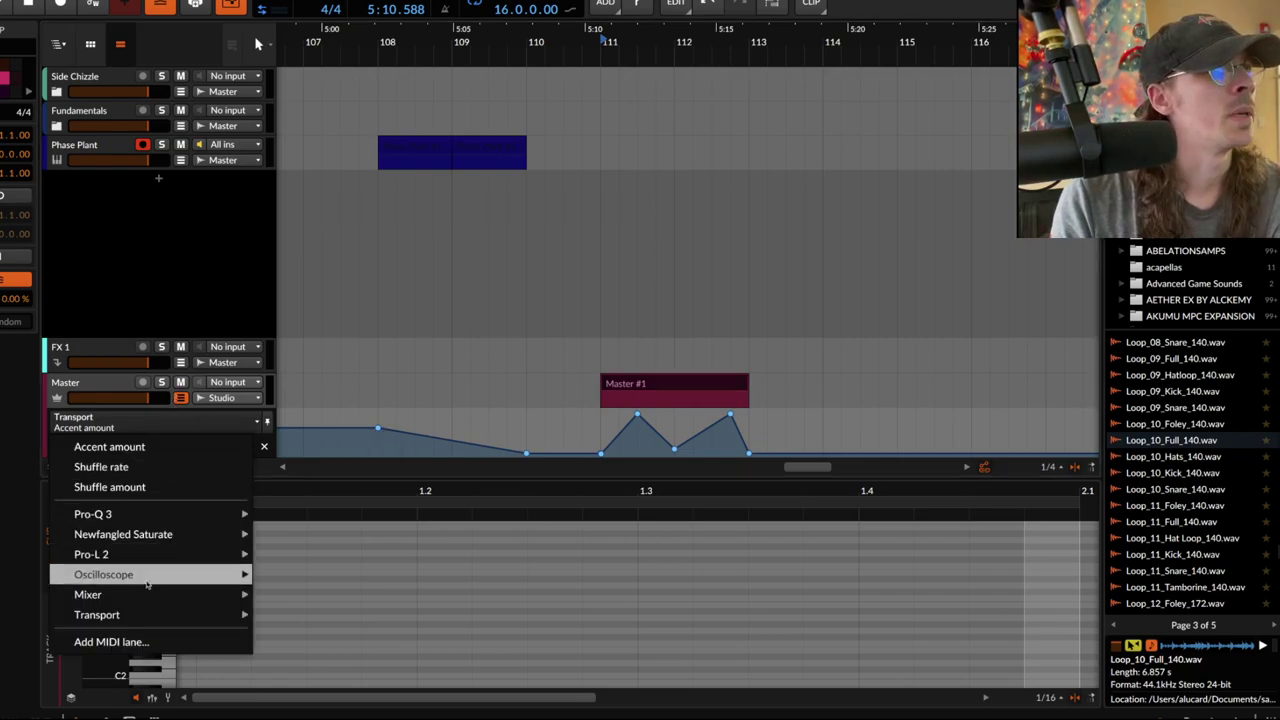
pyautogui.moveTo(146, 615)
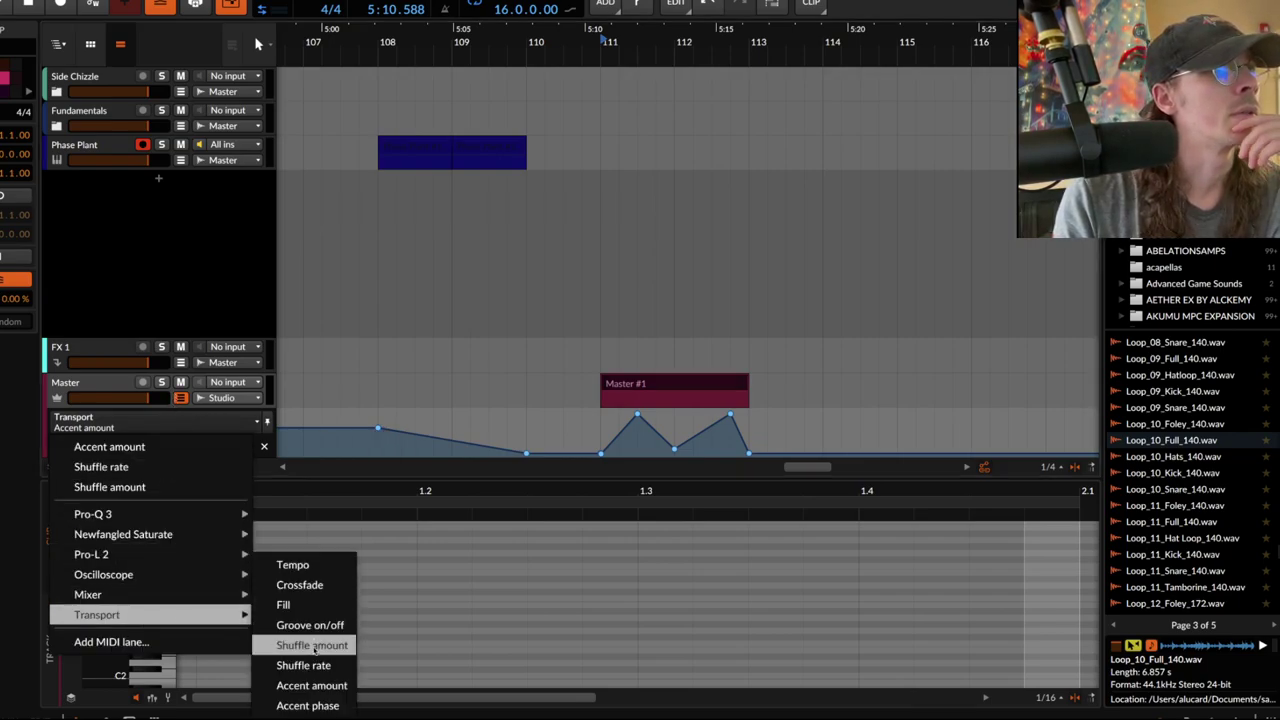
pyautogui.click(312, 645)
pyautogui.moveTo(674, 418); pyautogui.dragTo(674, 453)
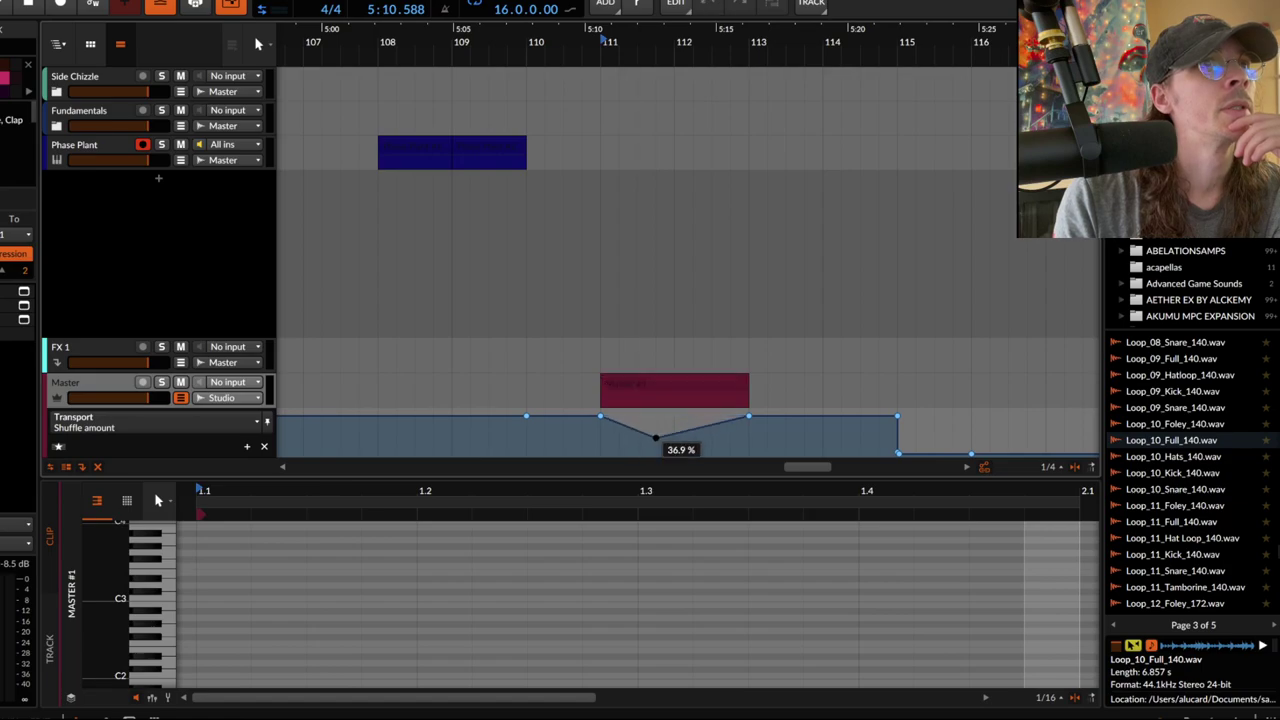
pyautogui.click(707, 444)
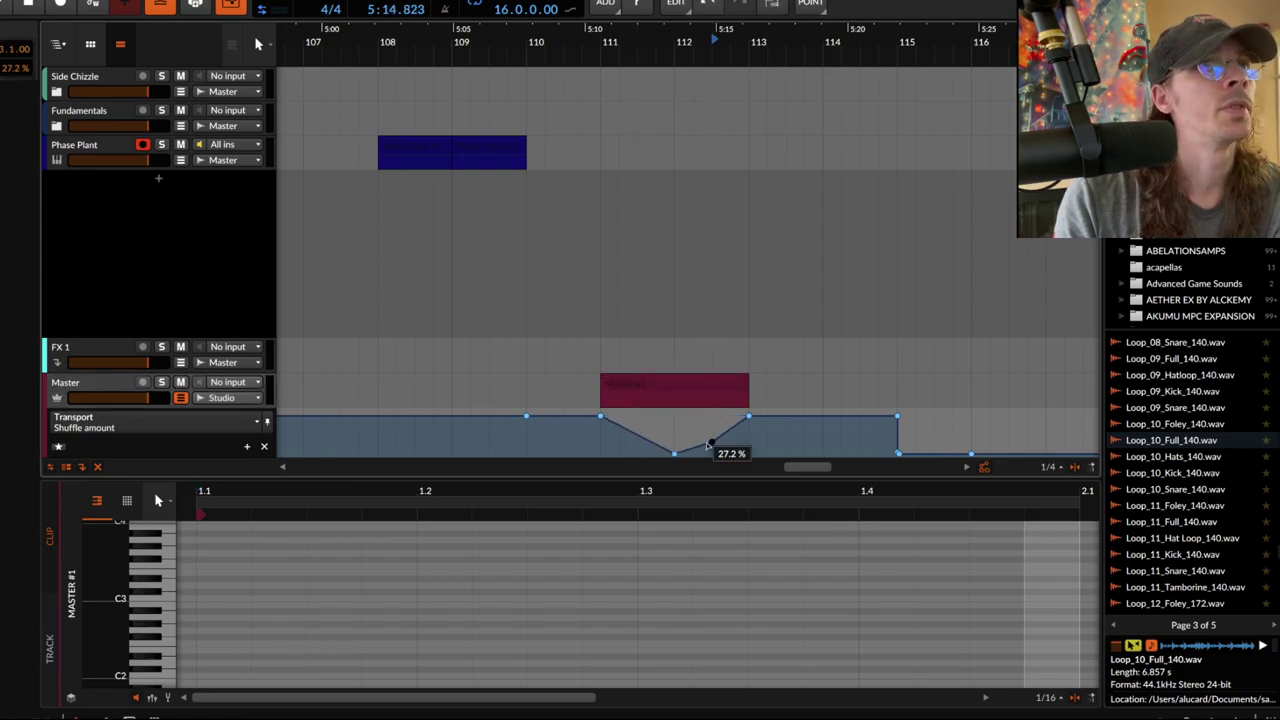
pyautogui.moveTo(710, 445); pyautogui.dragTo(711, 453)
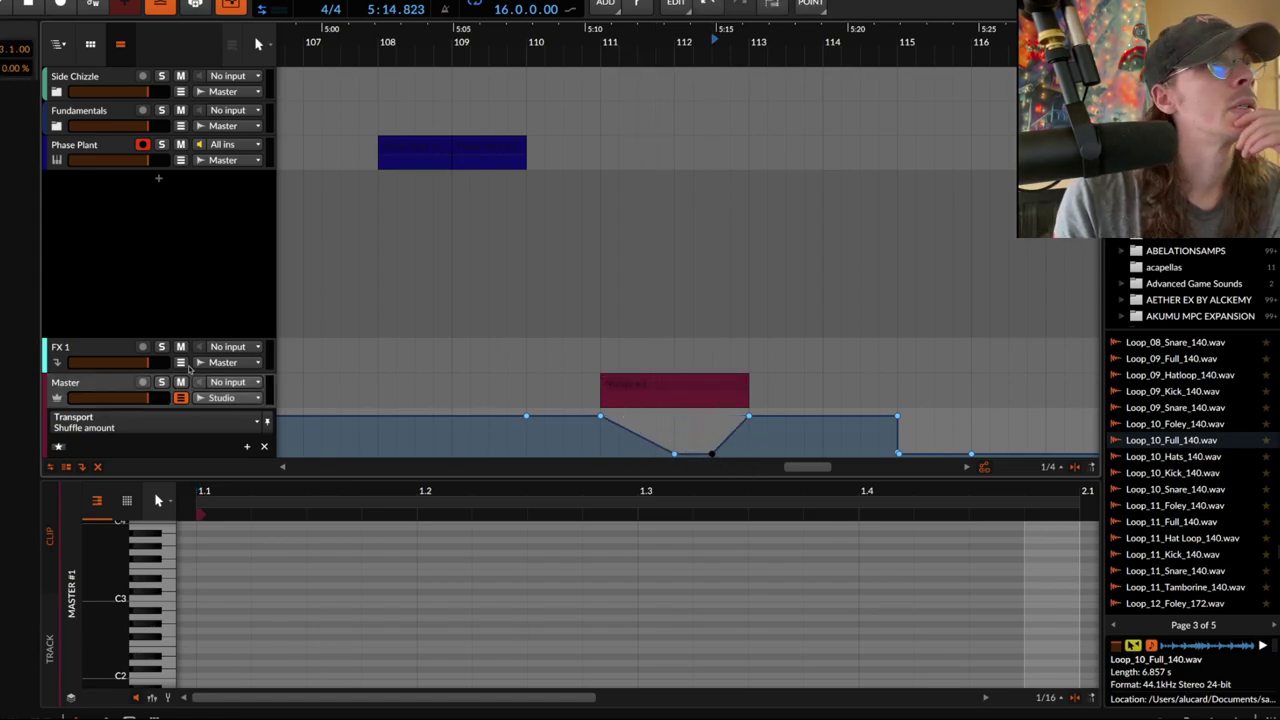
# Switch the Master lane to Shuffle rate and raise one section to 1/8.
pyautogui.click(180, 397)
pyautogui.click(181, 447)
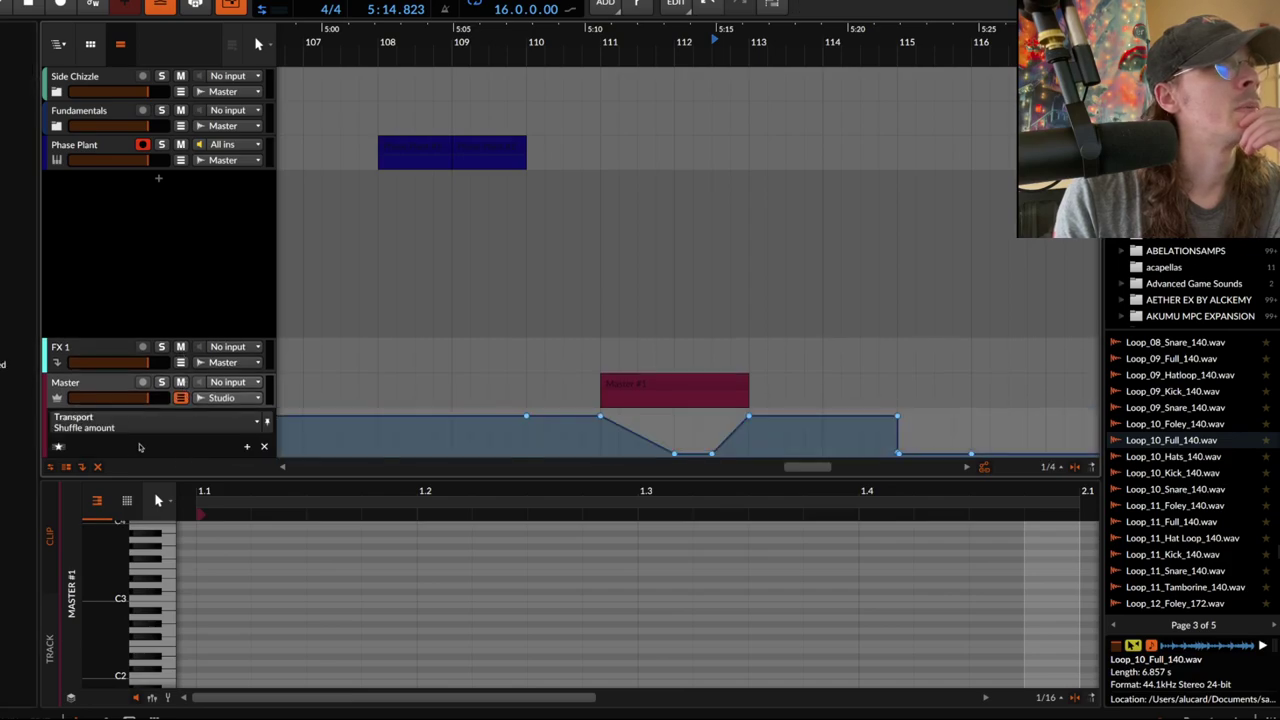
pyautogui.click(121, 428)
pyautogui.moveTo(110, 614)
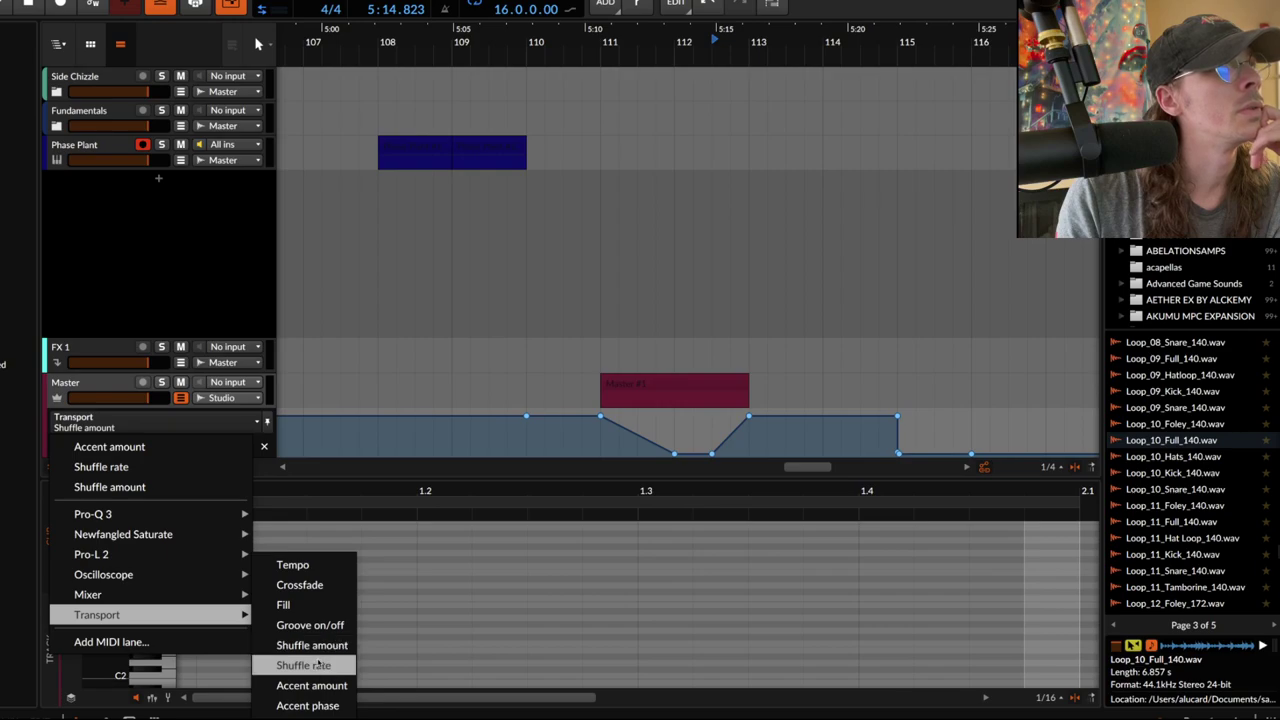
pyautogui.click(303, 665)
pyautogui.moveTo(601, 458); pyautogui.dragTo(601, 412)
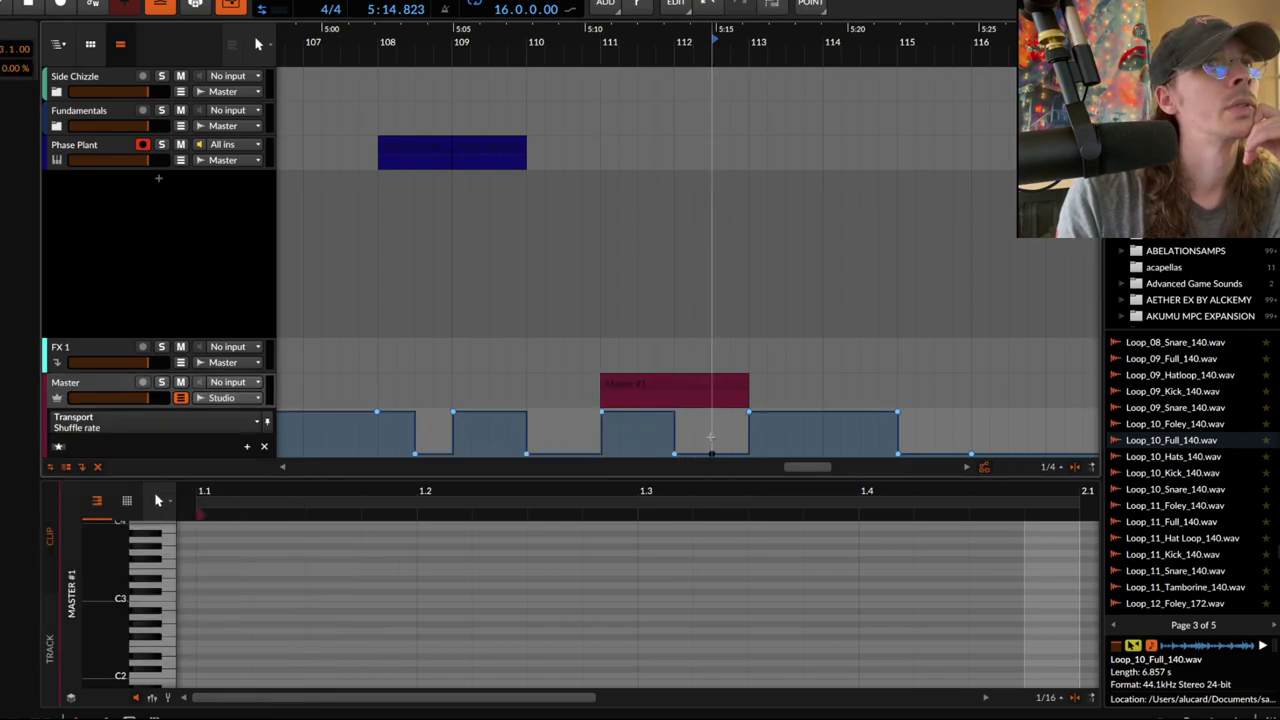
# Add Accent phase automation from a 13.7 % point ramping down, then shift the Master #1 clip.
pyautogui.click(187, 427)
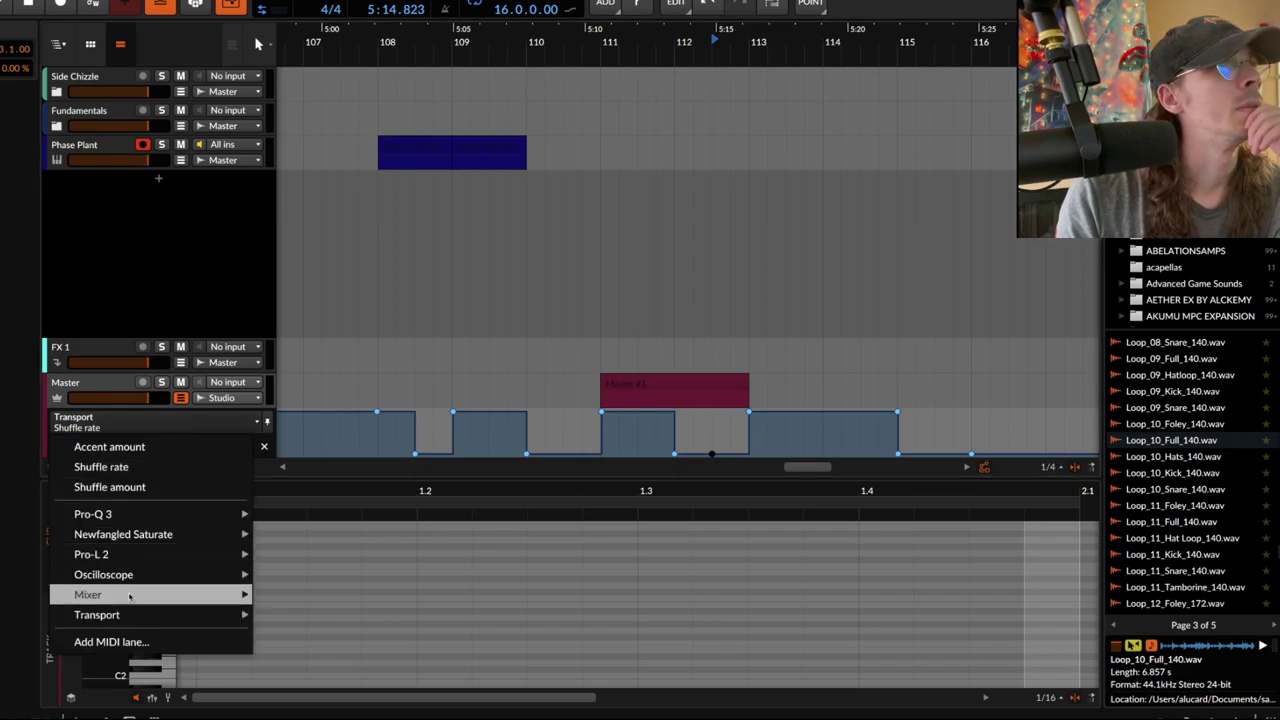
pyautogui.moveTo(130, 614)
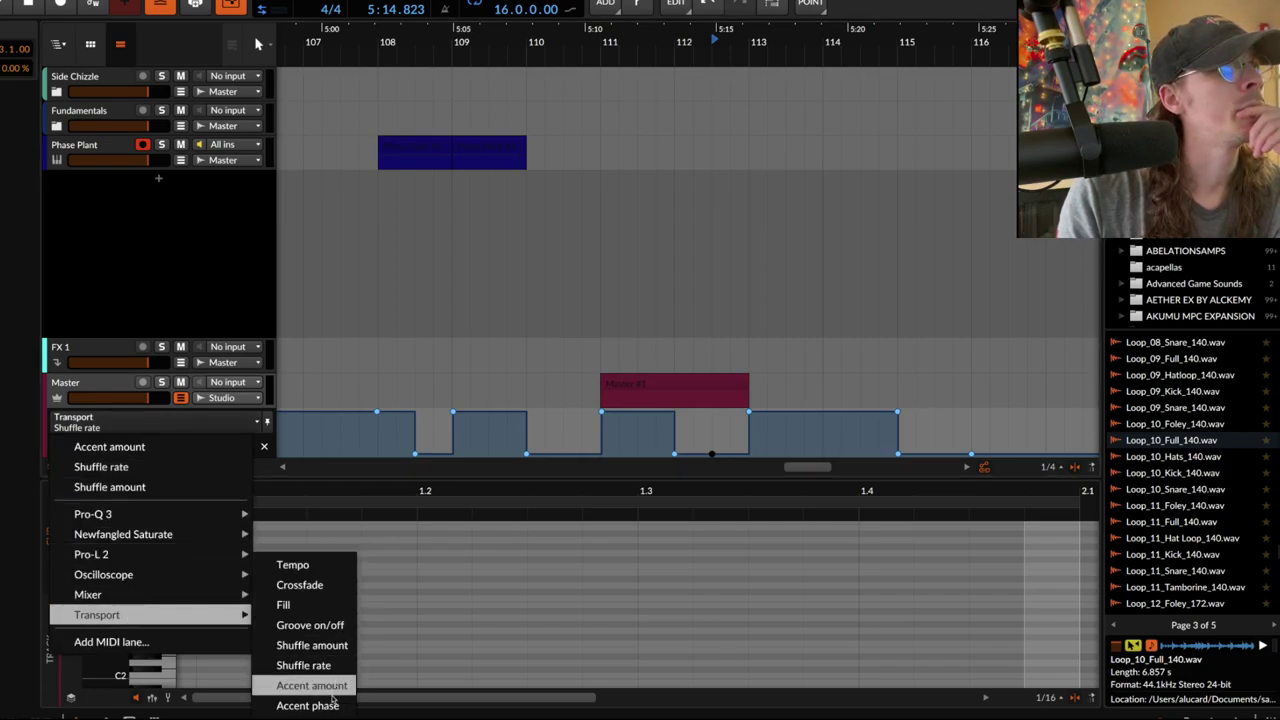
pyautogui.click(330, 705)
pyautogui.click(605, 430)
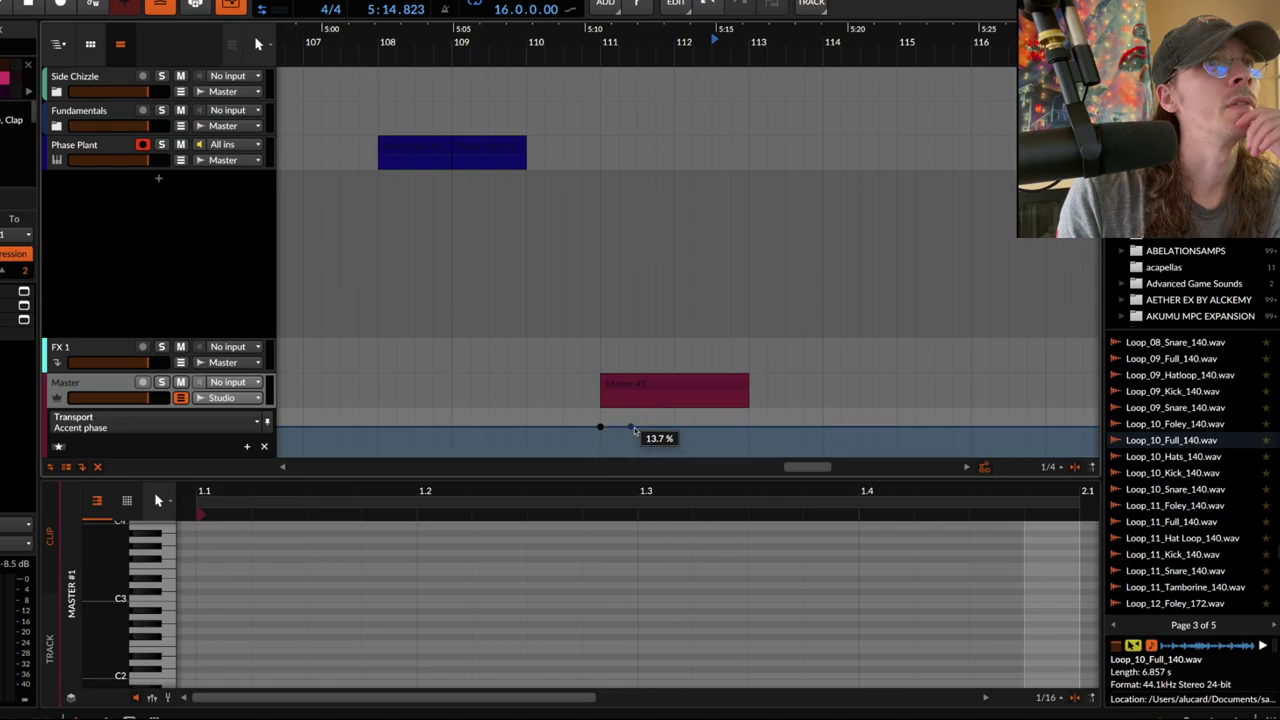
pyautogui.moveTo(674, 440); pyautogui.dragTo(672, 412)
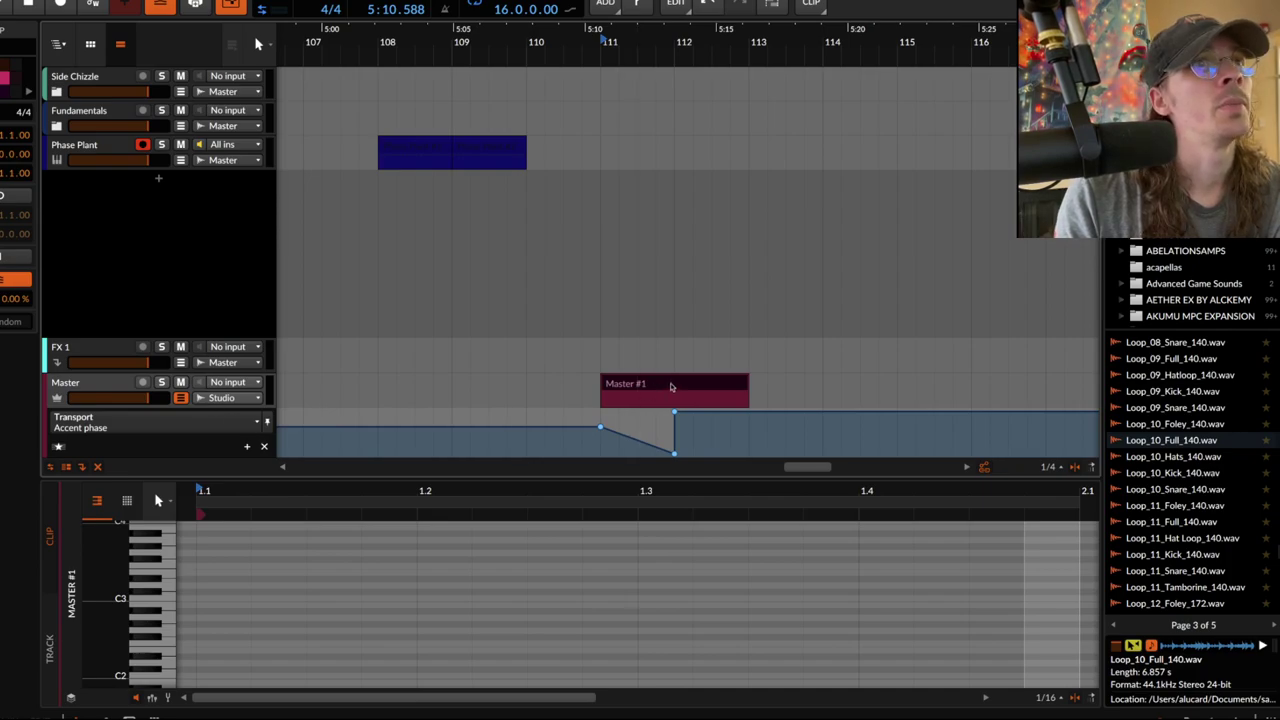
pyautogui.moveTo(670, 385)
pyautogui.mouseDown()
pyautogui.moveTo(816, 390)
pyautogui.moveTo(681, 384)
pyautogui.mouseUp()
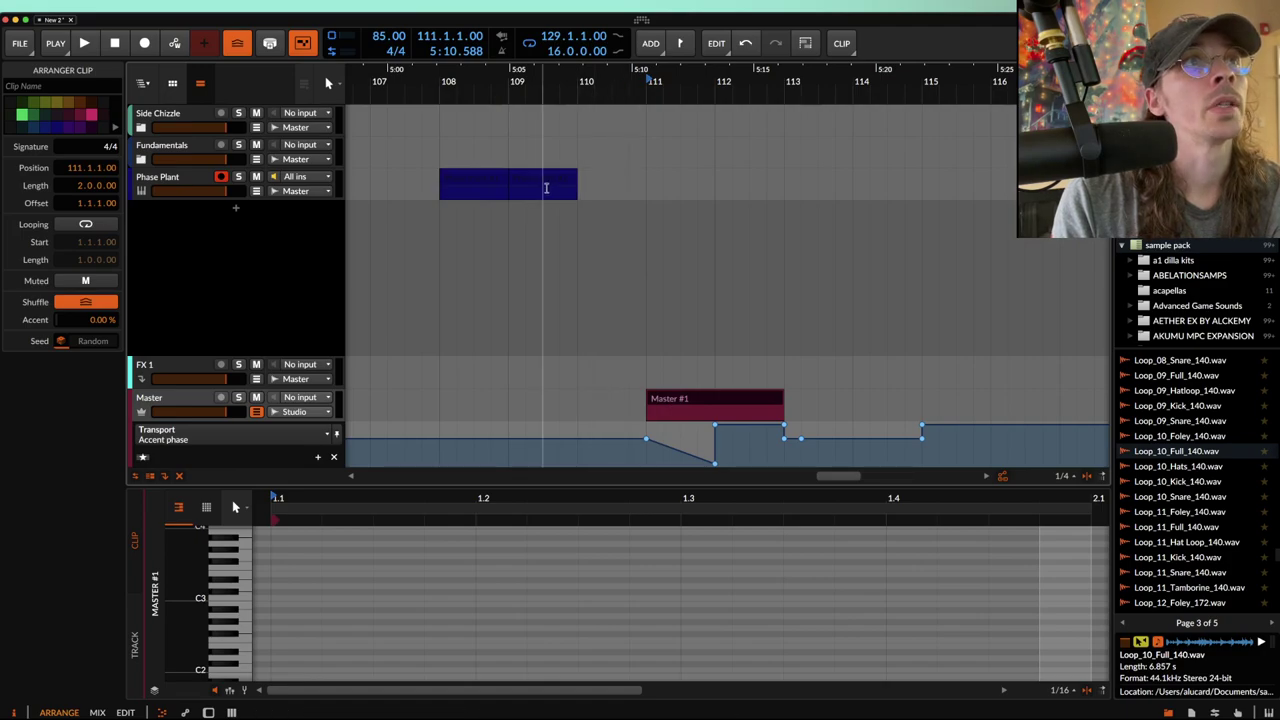
# Move the Phase Plant clip to bar 107, with groove off there and on before bar 111.
pyautogui.click(546, 188)
pyautogui.click(531, 182)
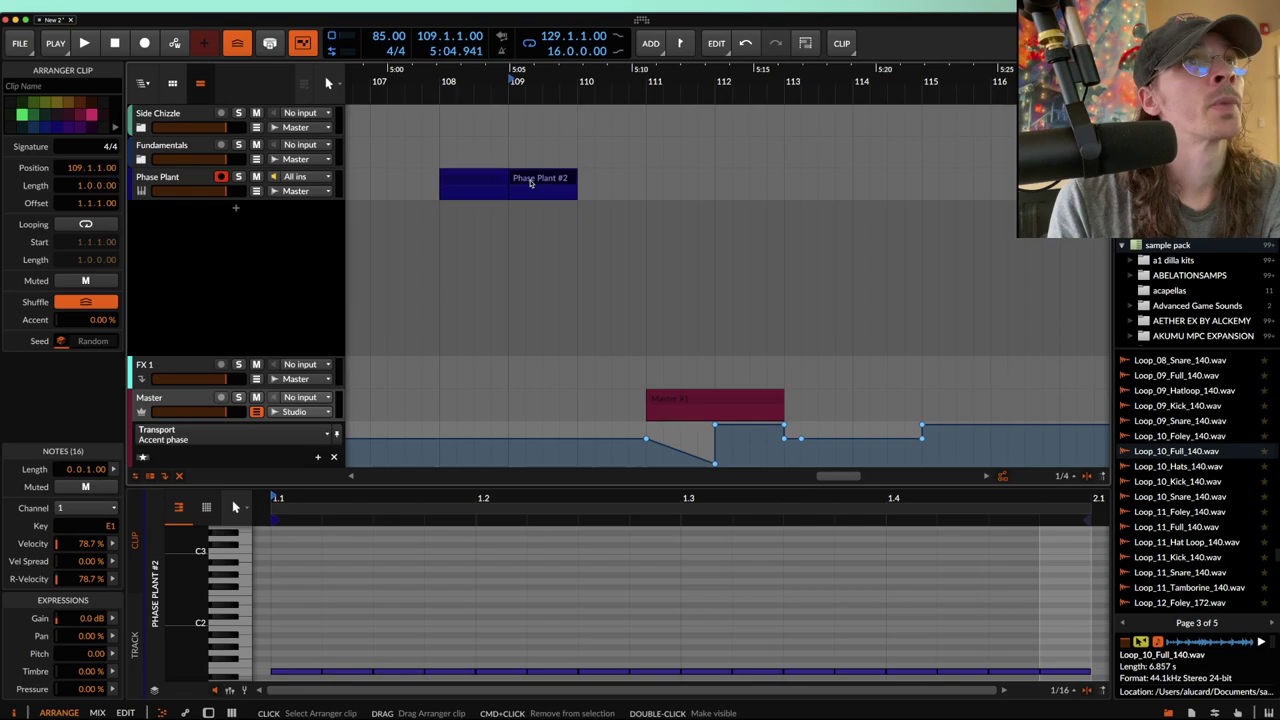
pyautogui.moveTo(531, 182); pyautogui.dragTo(394, 183)
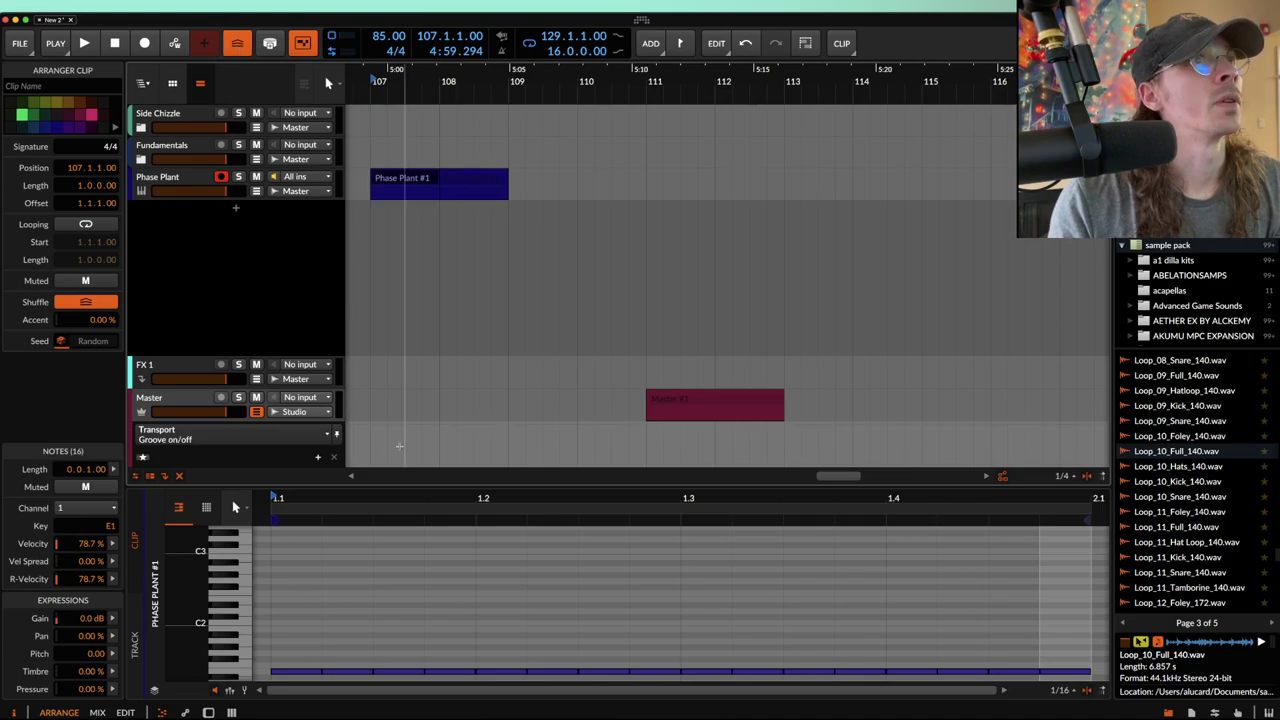
pyautogui.click(372, 428)
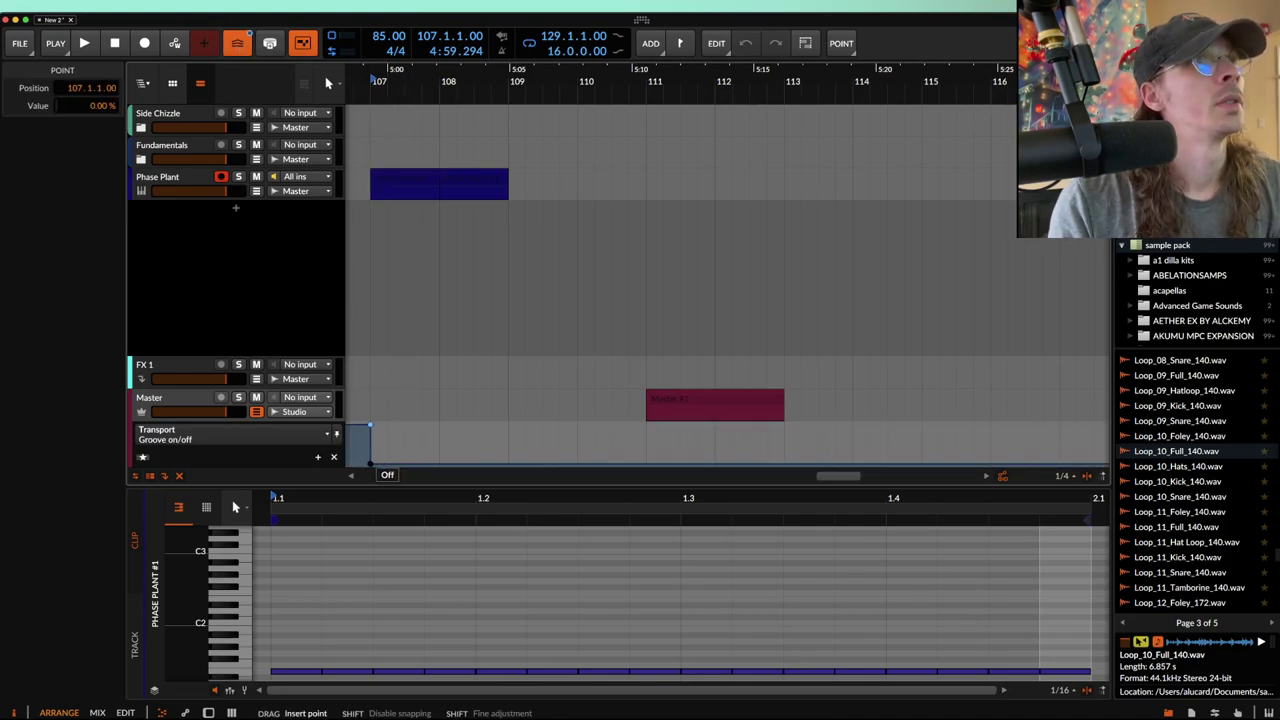
pyautogui.click(639, 425)
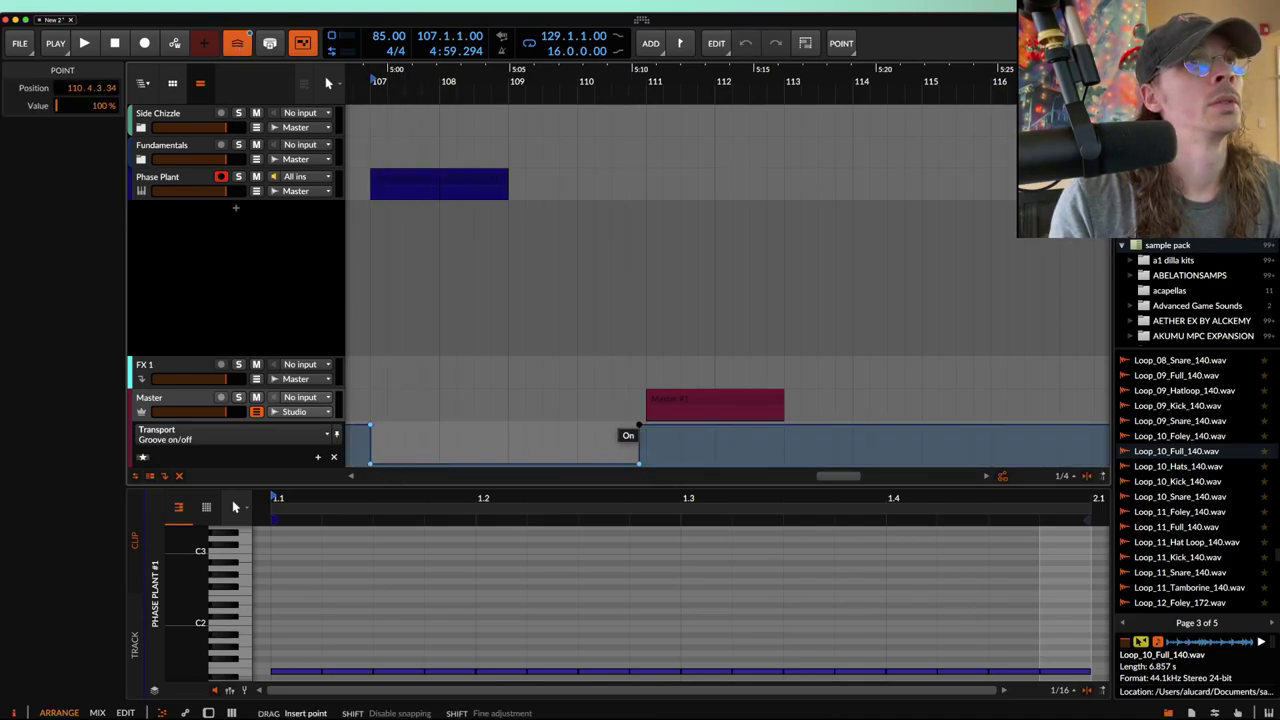
# Duplicate the Phase Plant clip with Cmd+D, move both to bar 111, and align the Master groove clip.
pyautogui.click(415, 186)
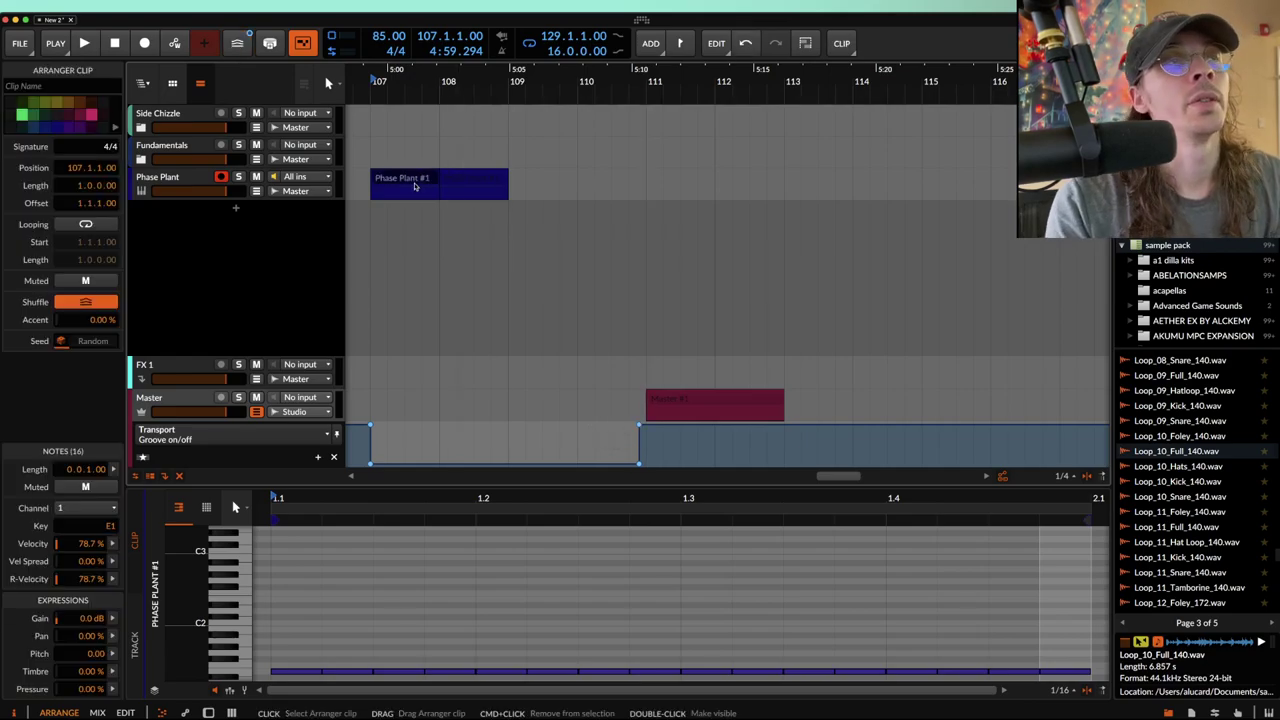
pyautogui.press('space')
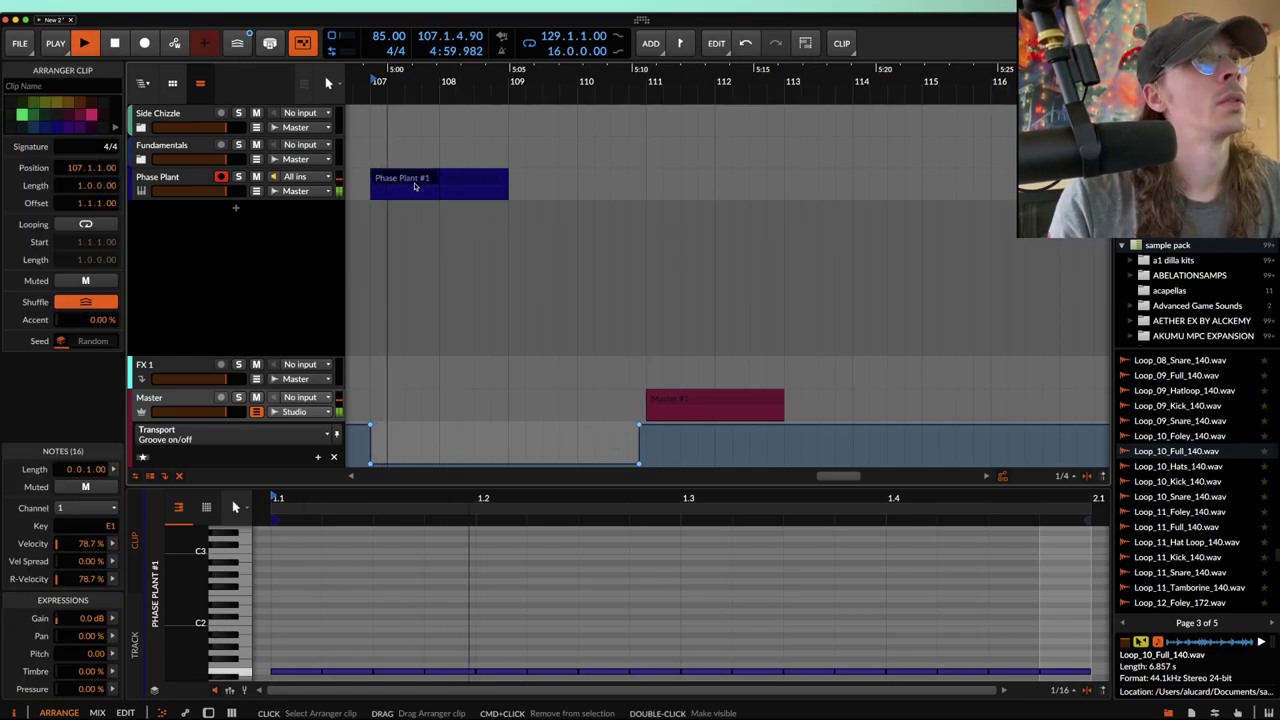
pyautogui.press('space')
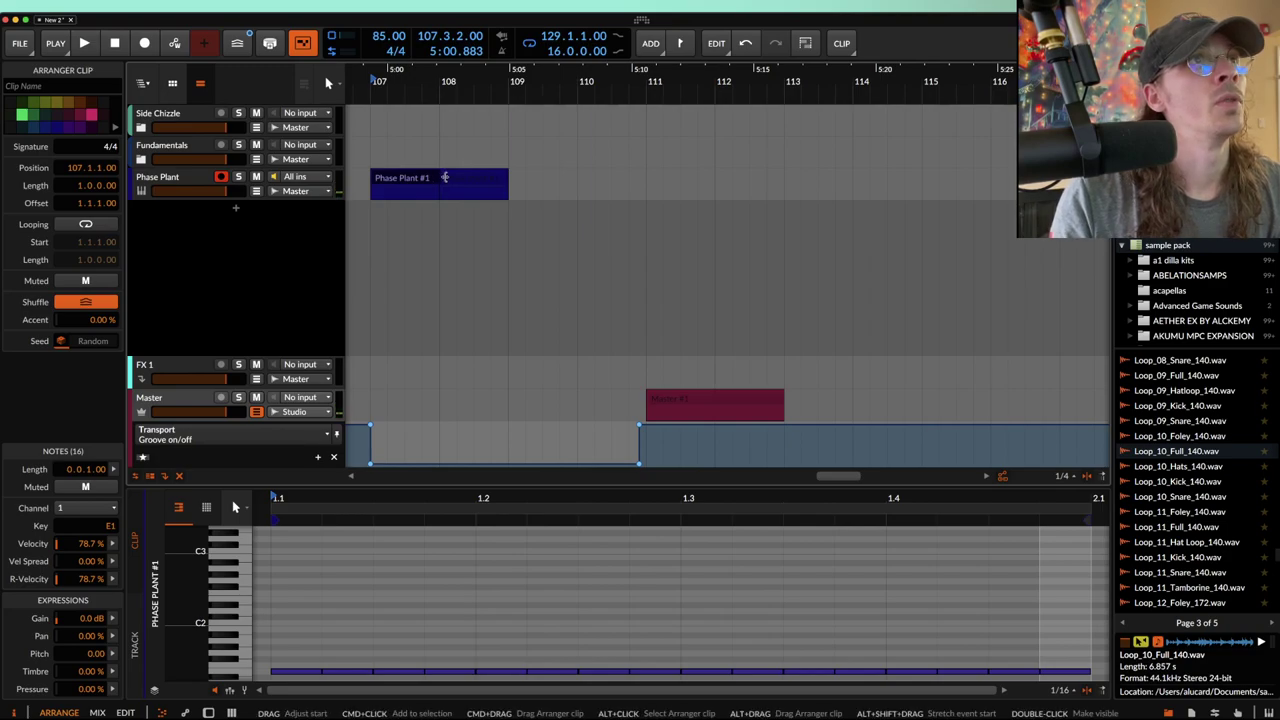
pyautogui.press('super+d')
pyautogui.moveTo(400, 182); pyautogui.dragTo(676, 190)
pyautogui.moveTo(686, 400)
pyautogui.mouseDown()
pyautogui.moveTo(809, 397)
pyautogui.moveTo(586, 396)
pyautogui.moveTo(689, 401)
pyautogui.moveTo(663, 400)
pyautogui.mouseUp()
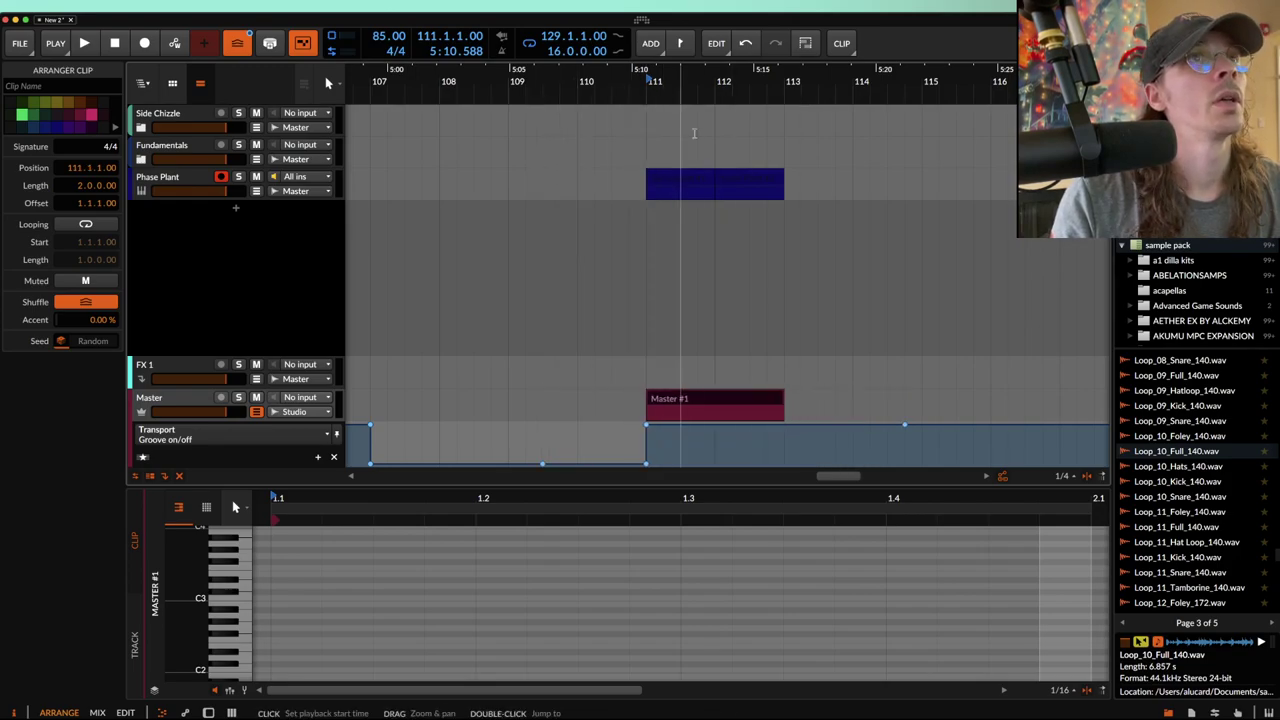
# Play back from bar 111 to hear the Phase Plant clips with the groove.
pyautogui.click(679, 184)
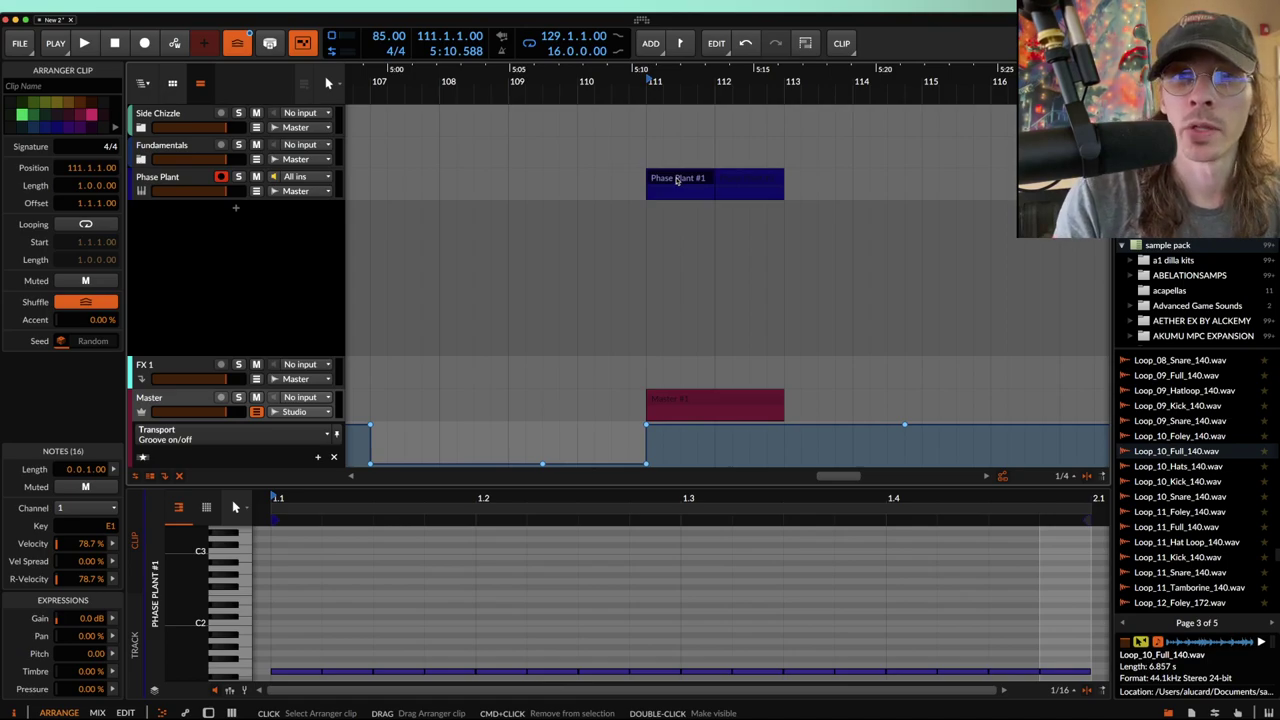
pyautogui.press('space')
pyautogui.scroll(1, 676, 180)
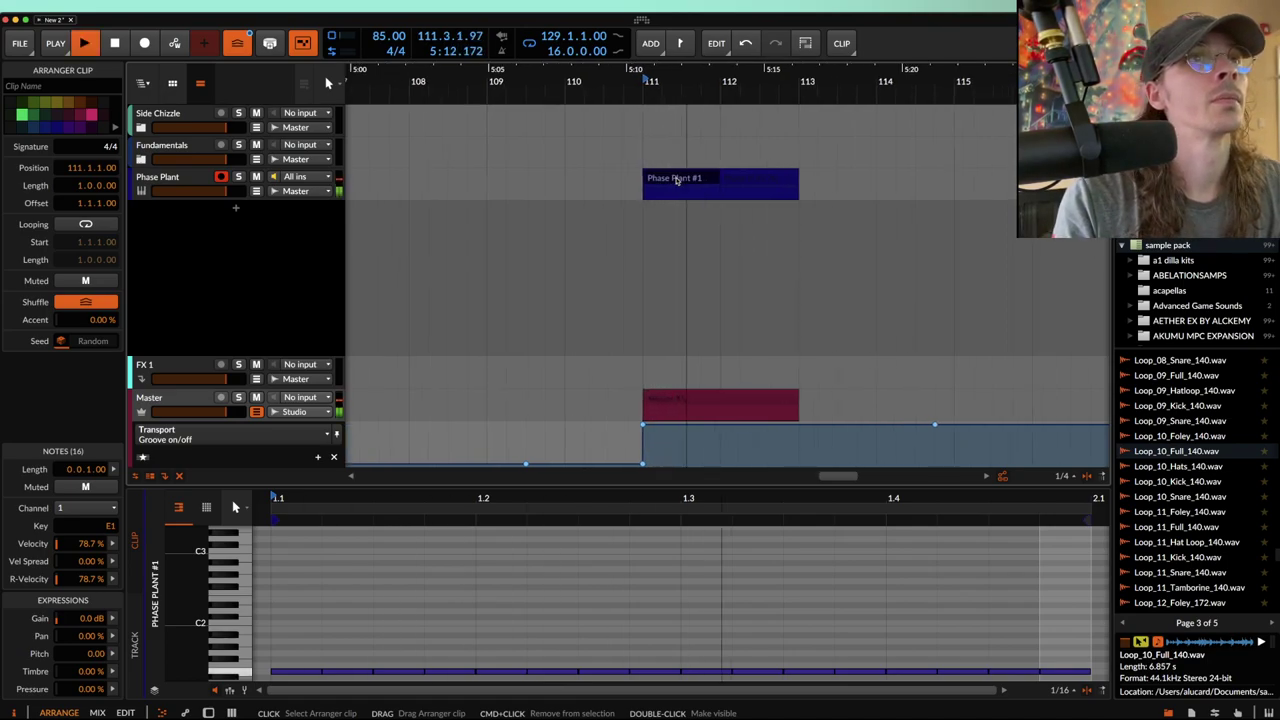
pyautogui.scroll(1, 676, 180)
pyautogui.scroll(-2, 677, 180)
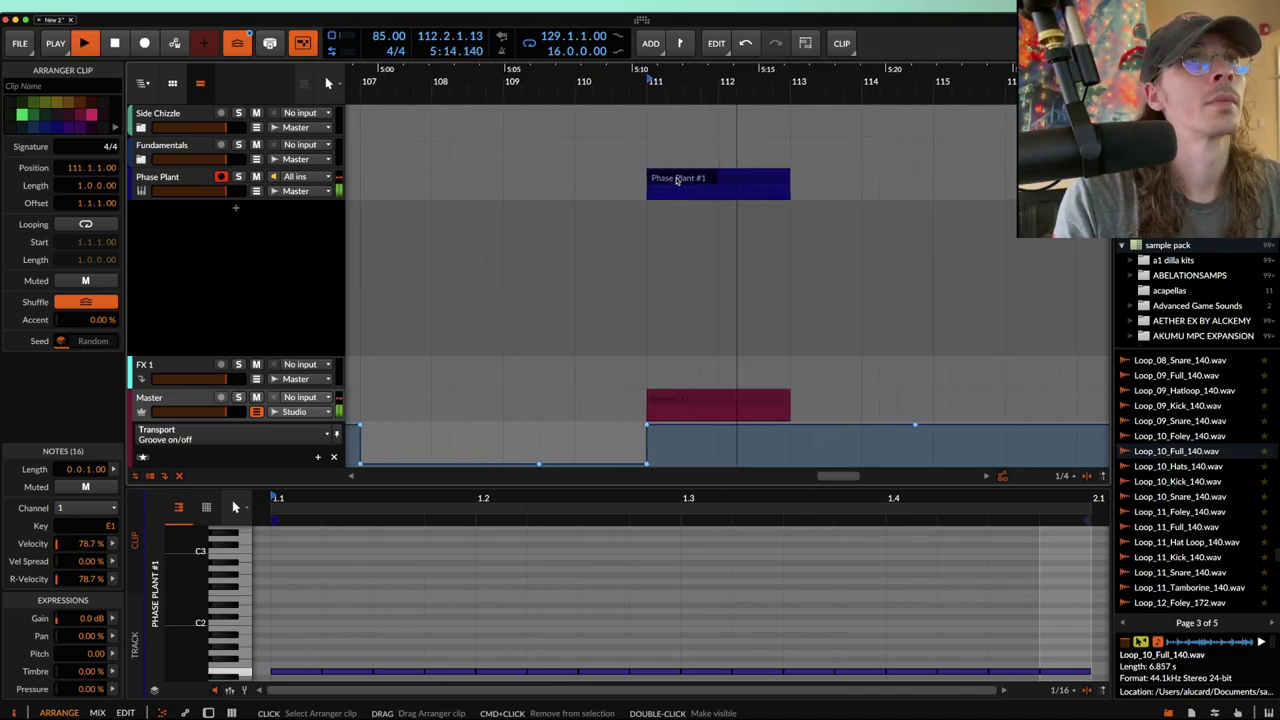
pyautogui.press('space')
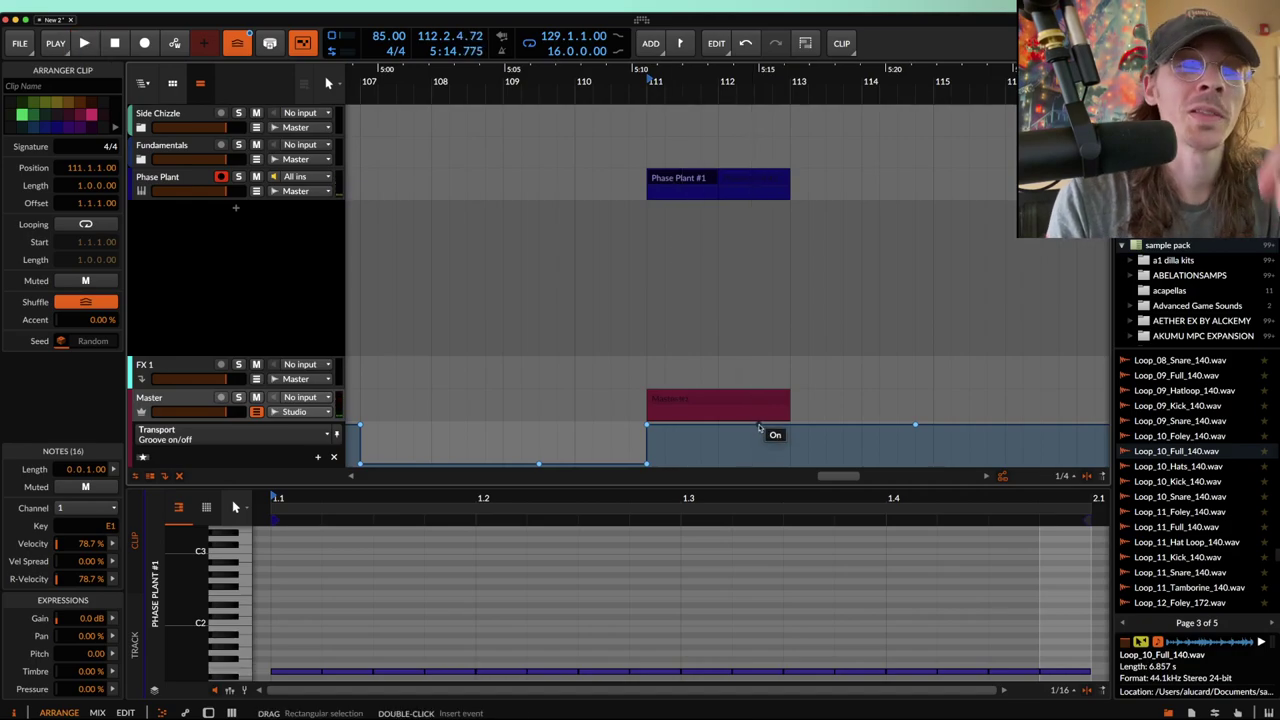
# Save the Master arranger clip to the library as 'GROOVE # 1' with devices included.
pyautogui.click(703, 401)
pyautogui.rightClick(703, 401)
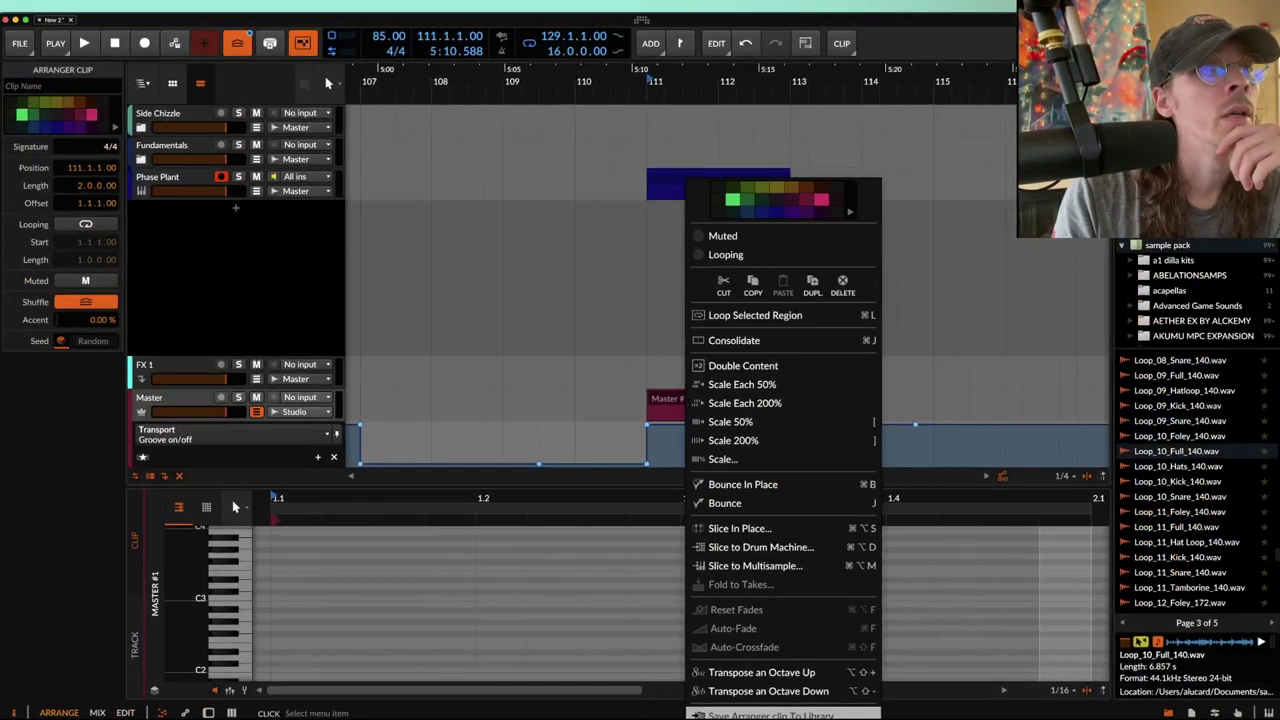
pyautogui.click(770, 714)
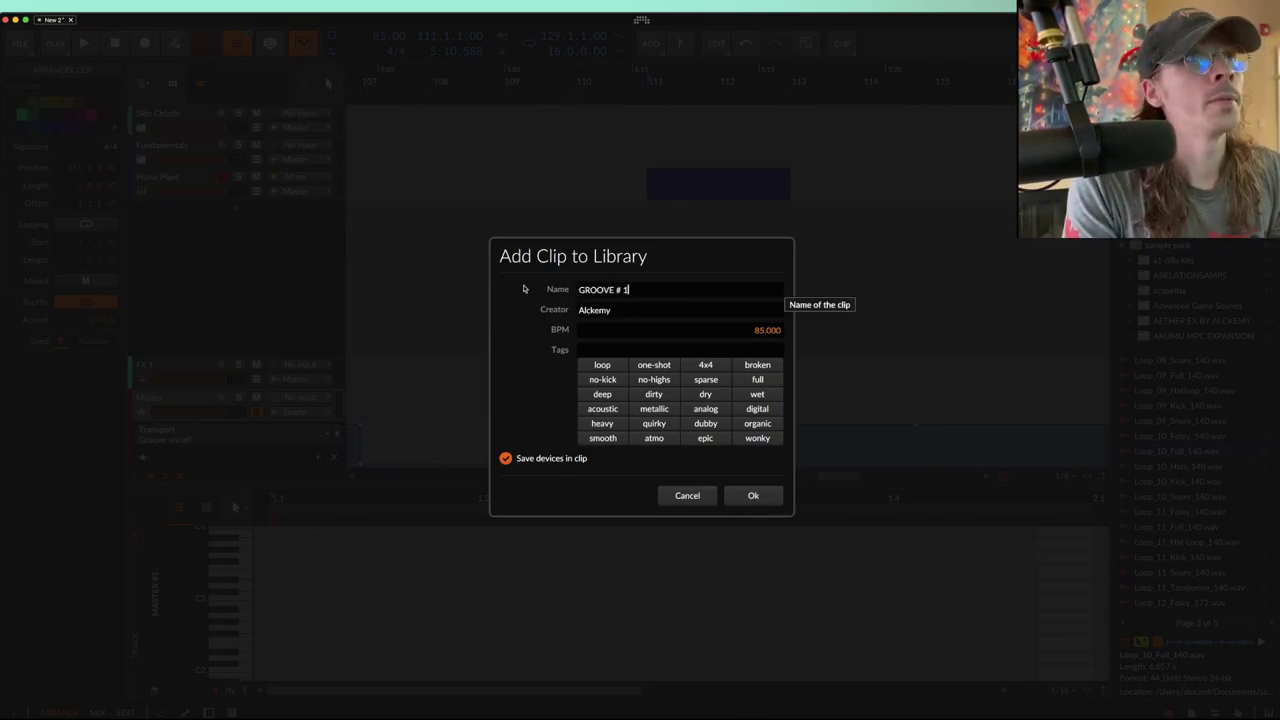
pyautogui.click(750, 496)
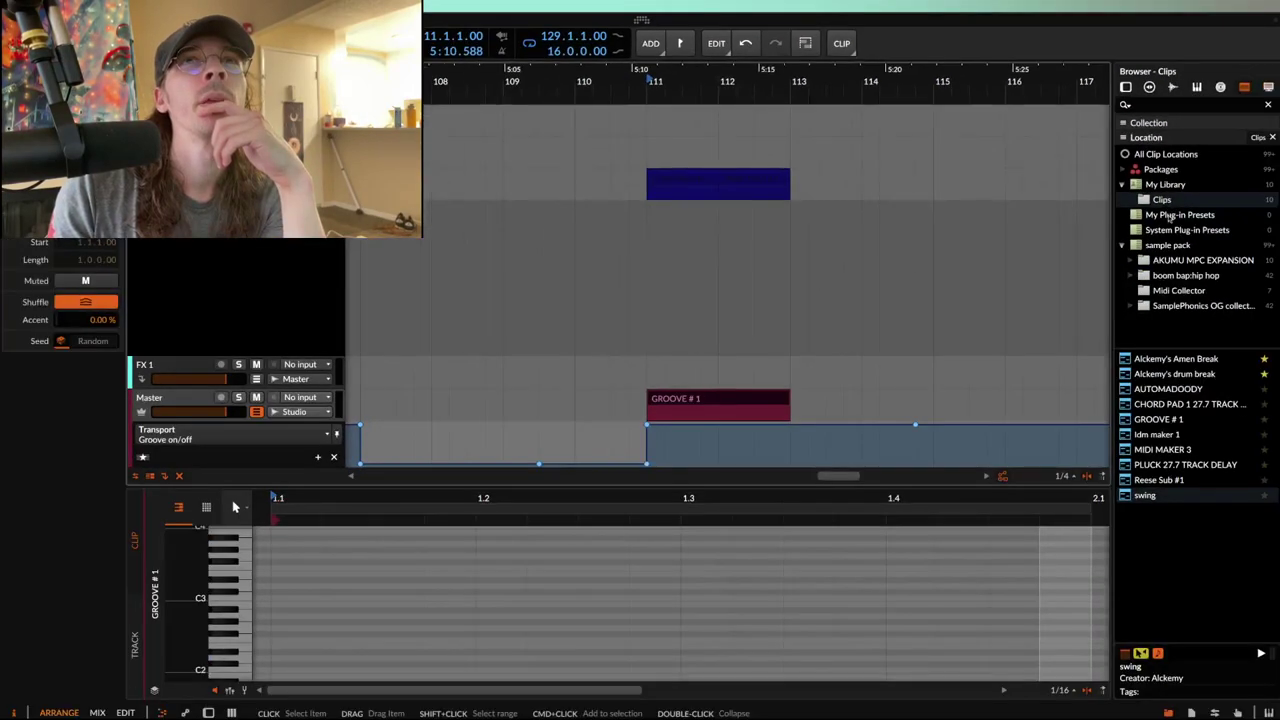
# Drag GROOVE # 1 from My Library > Clips onto the Master track near bar 108.
pyautogui.click(1180, 286)
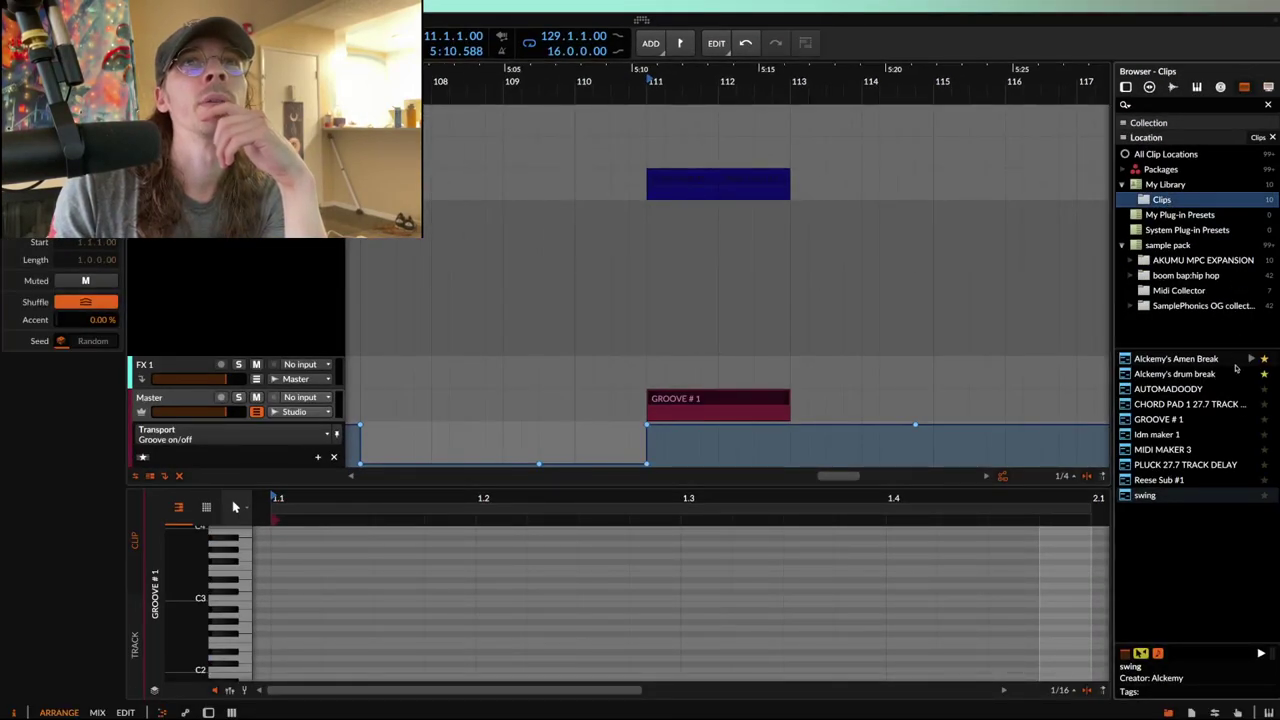
pyautogui.click(1165, 420)
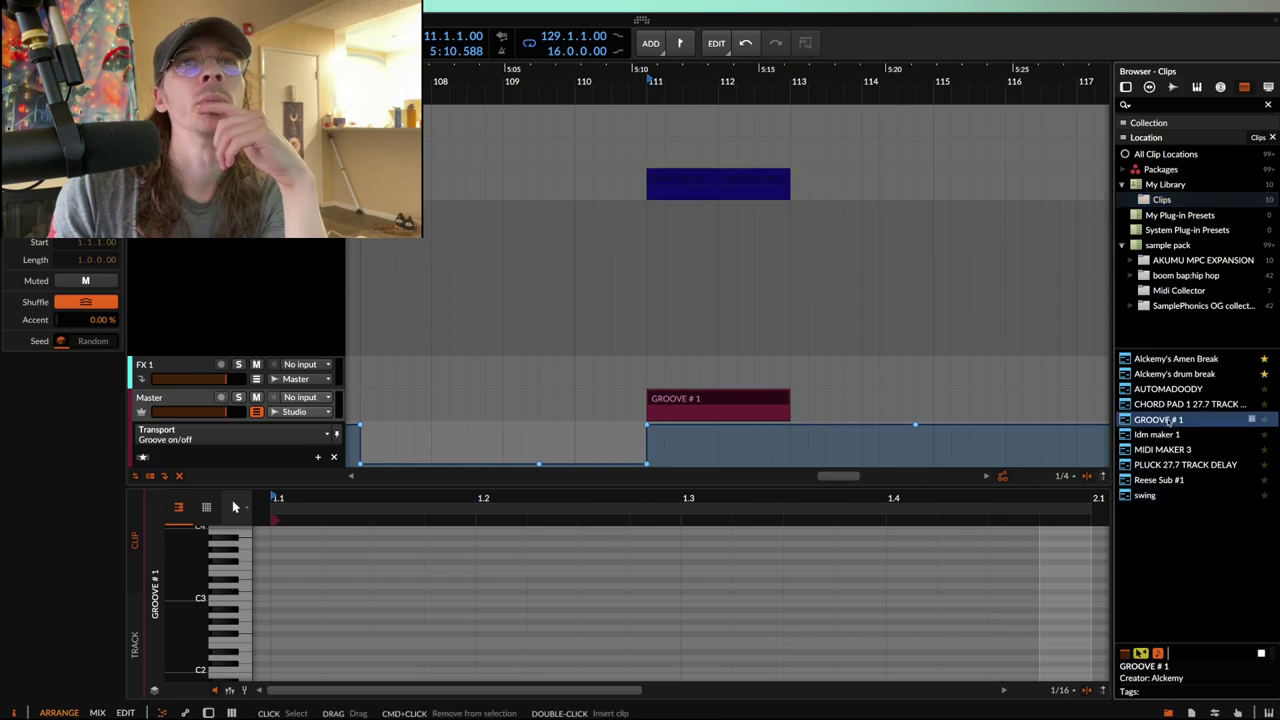
pyautogui.moveTo(1165, 420); pyautogui.dragTo(399, 444)
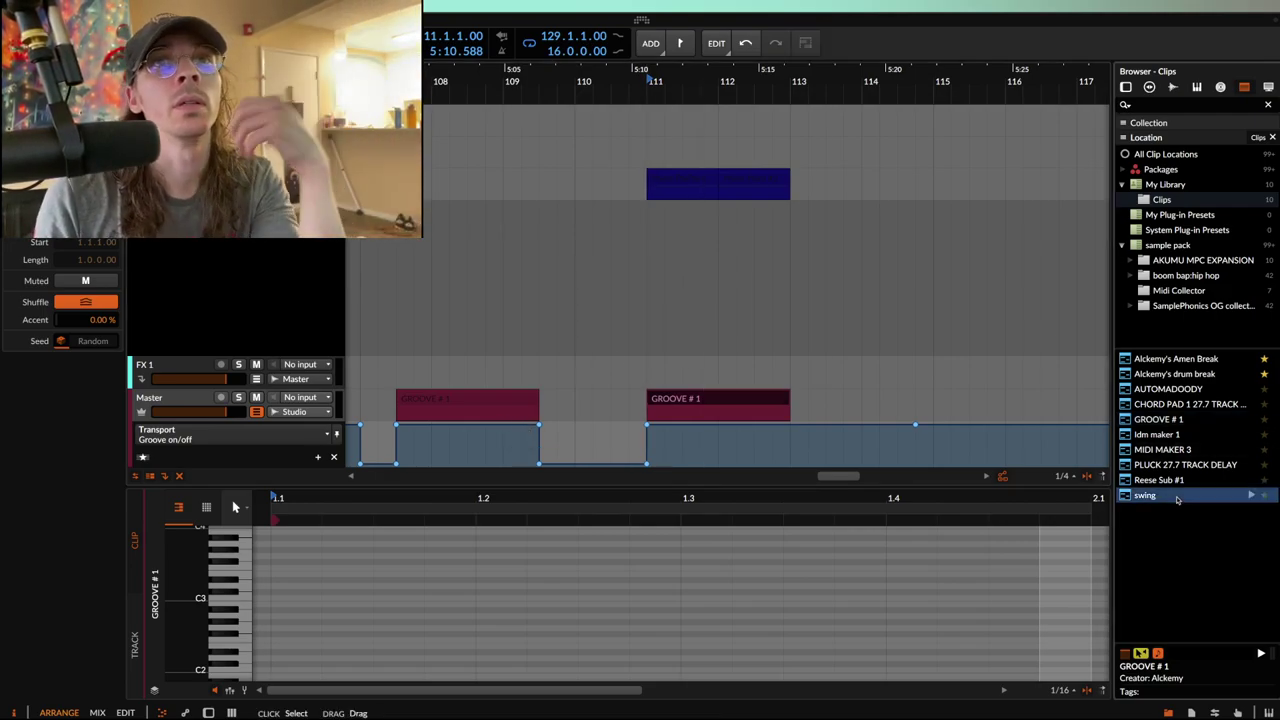
# Place the 'swing' library clip at bar 108 on Master, align the Phase Plant clips, and start playback there.
pyautogui.moveTo(1177, 499); pyautogui.dragTo(406, 434)
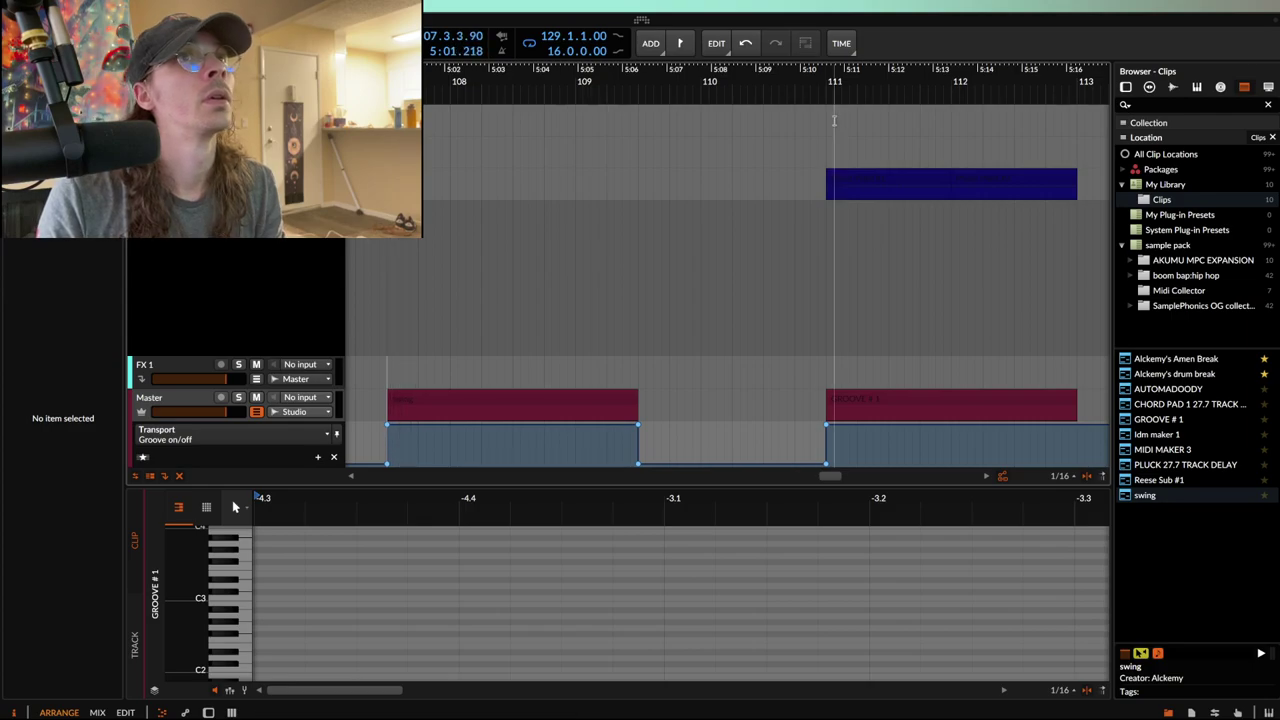
pyautogui.moveTo(890, 184); pyautogui.dragTo(488, 190)
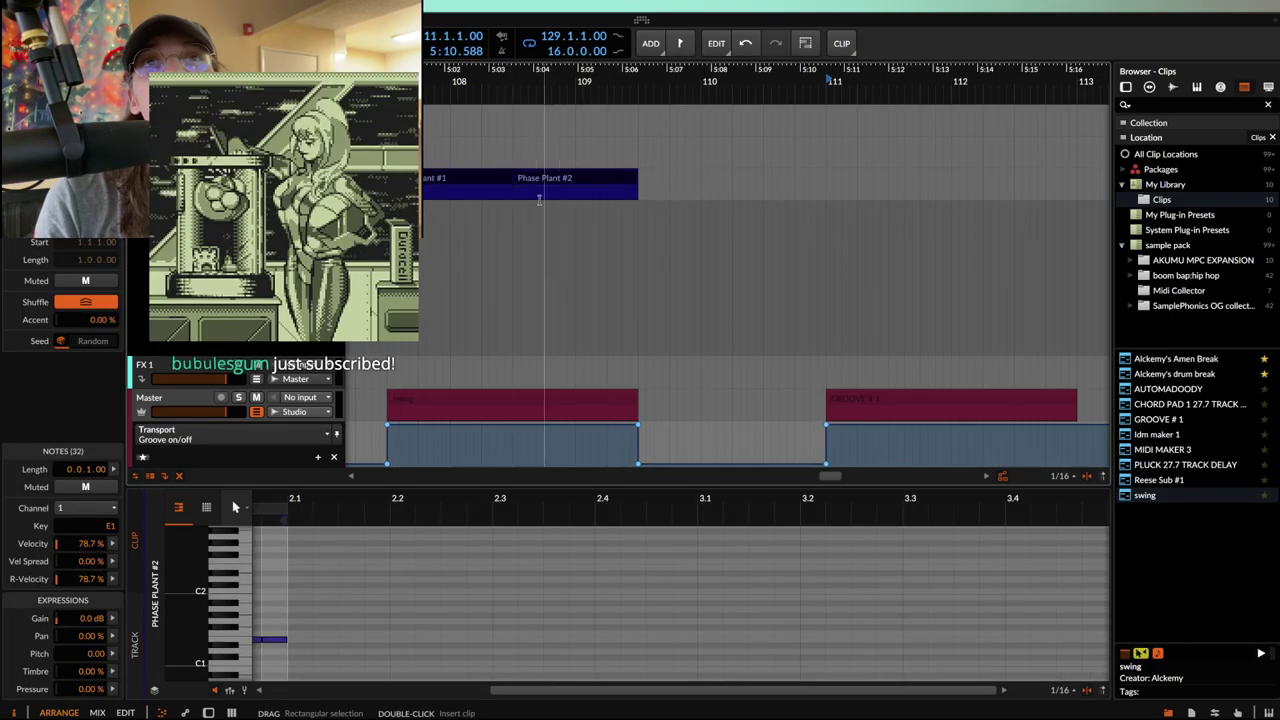
pyautogui.click(454, 181)
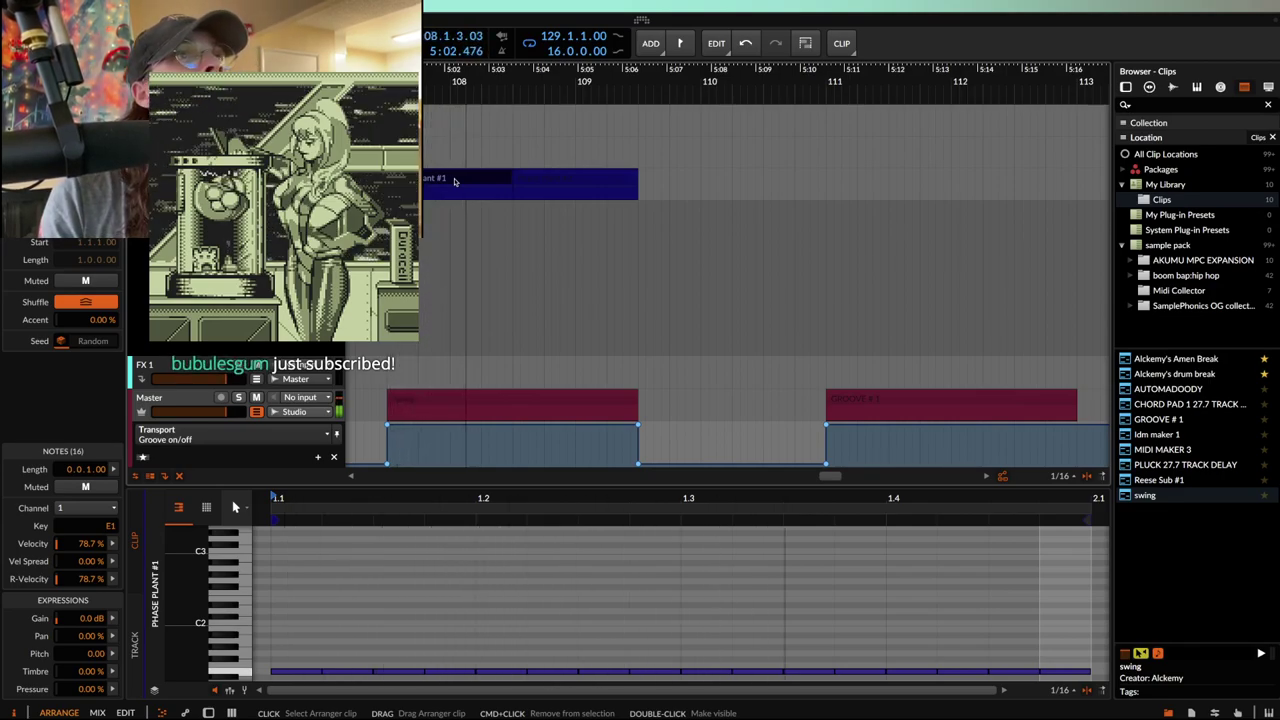
pyautogui.scroll(2, 454, 181)
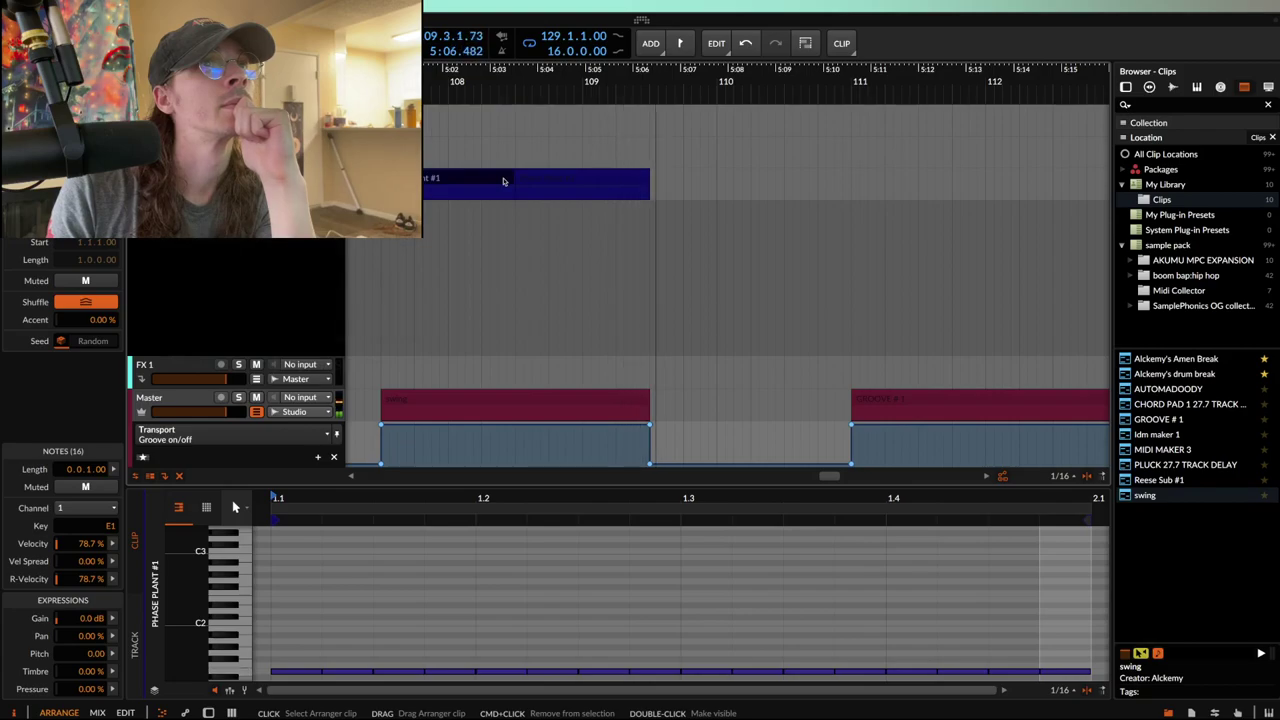
pyautogui.scroll(-2, 503, 181)
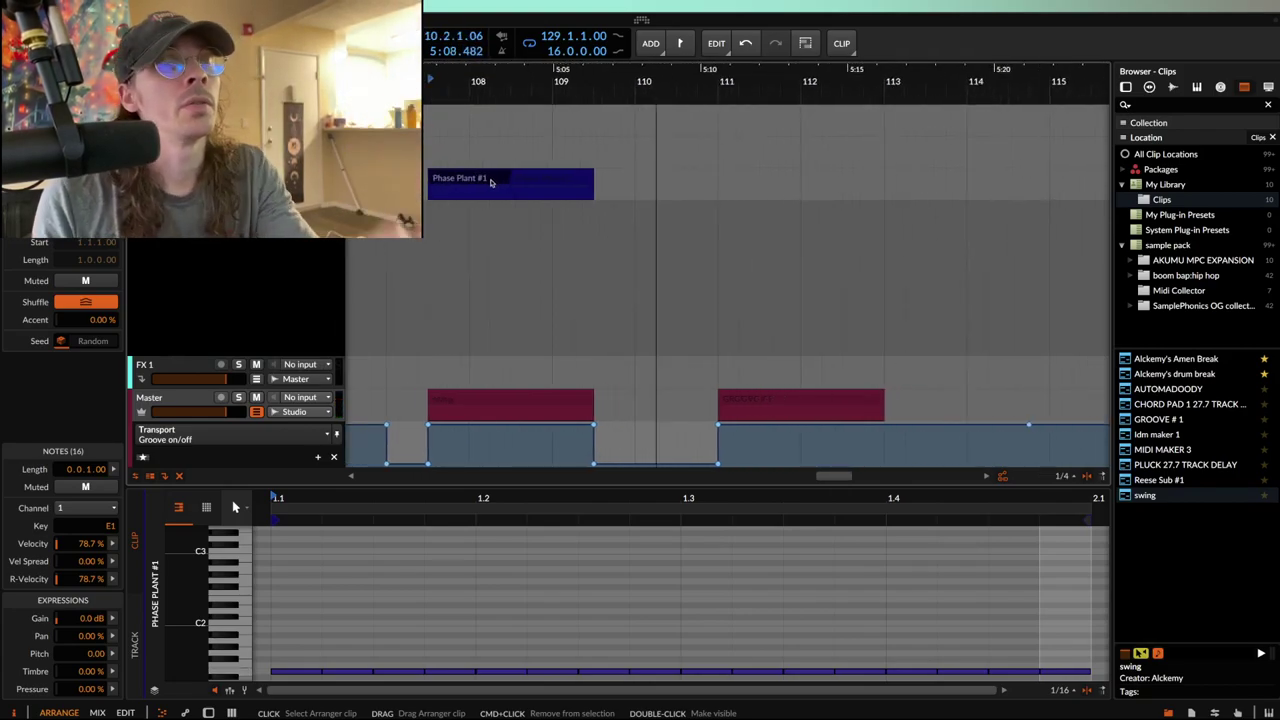
pyautogui.click(469, 165)
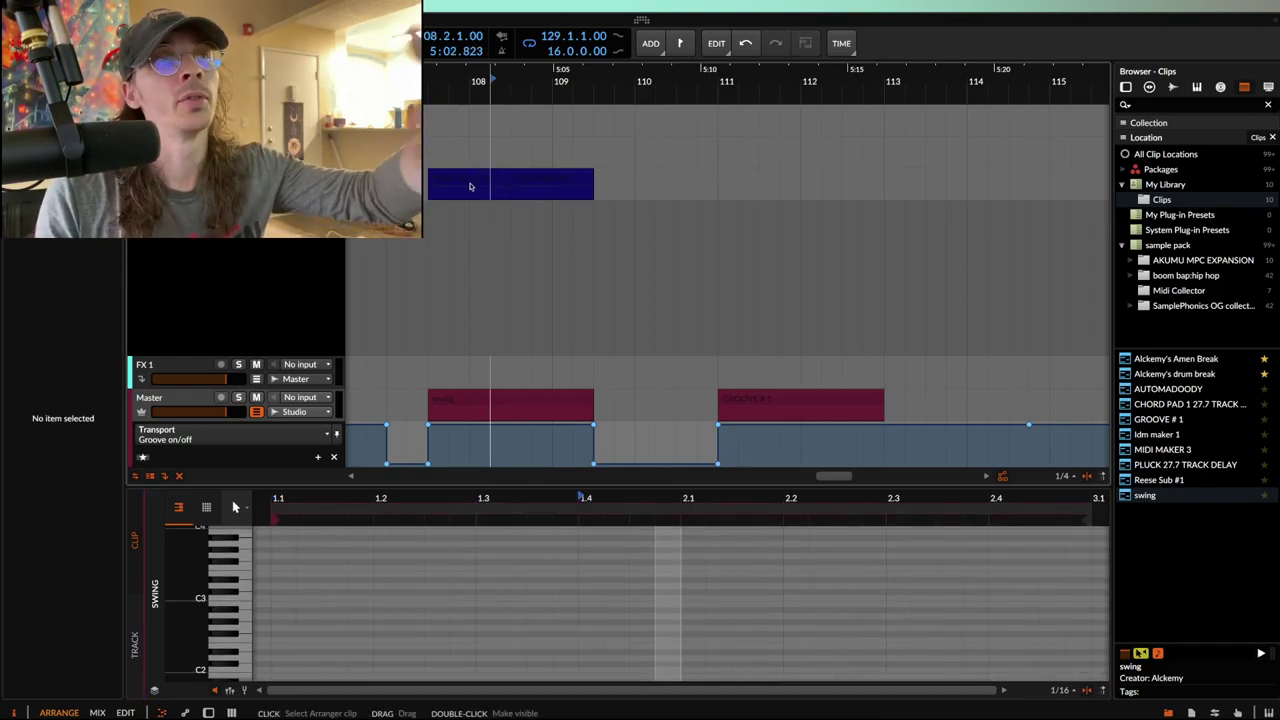
pyautogui.click(470, 186)
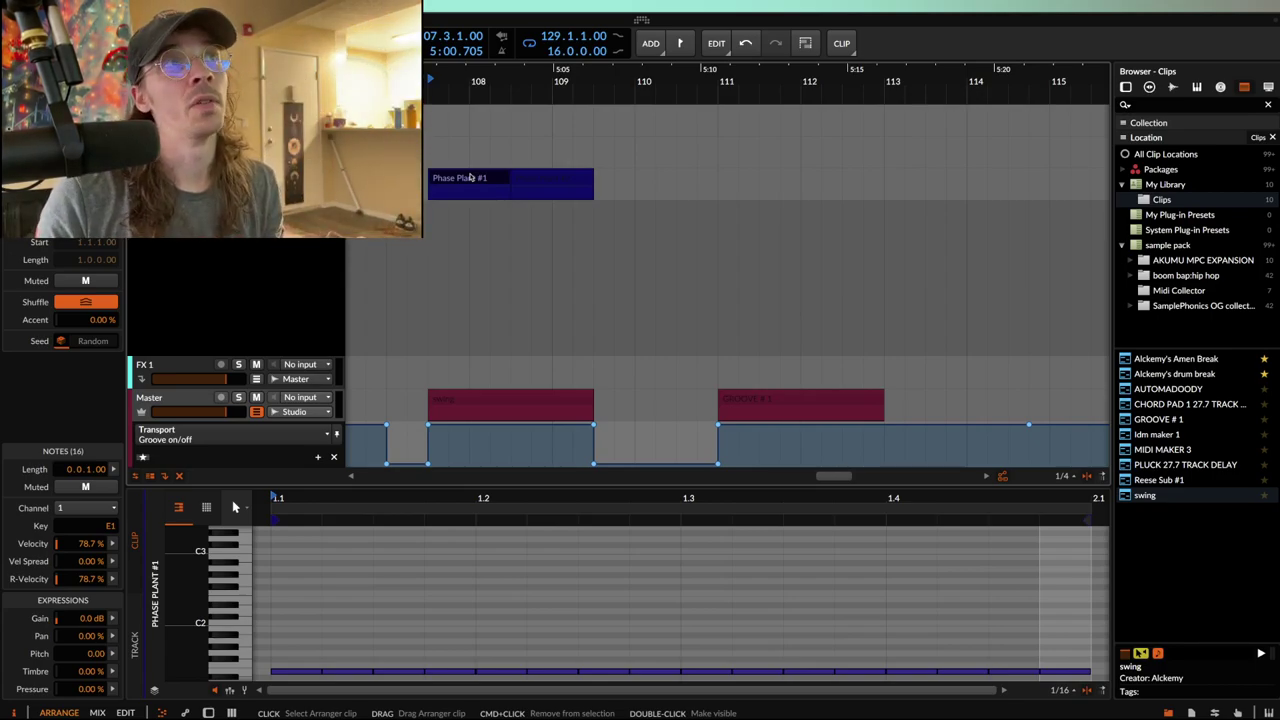
# Duplicate the Phase Plant track with Cmd+D, then select the swing groove clip.
pyautogui.click(300, 184)
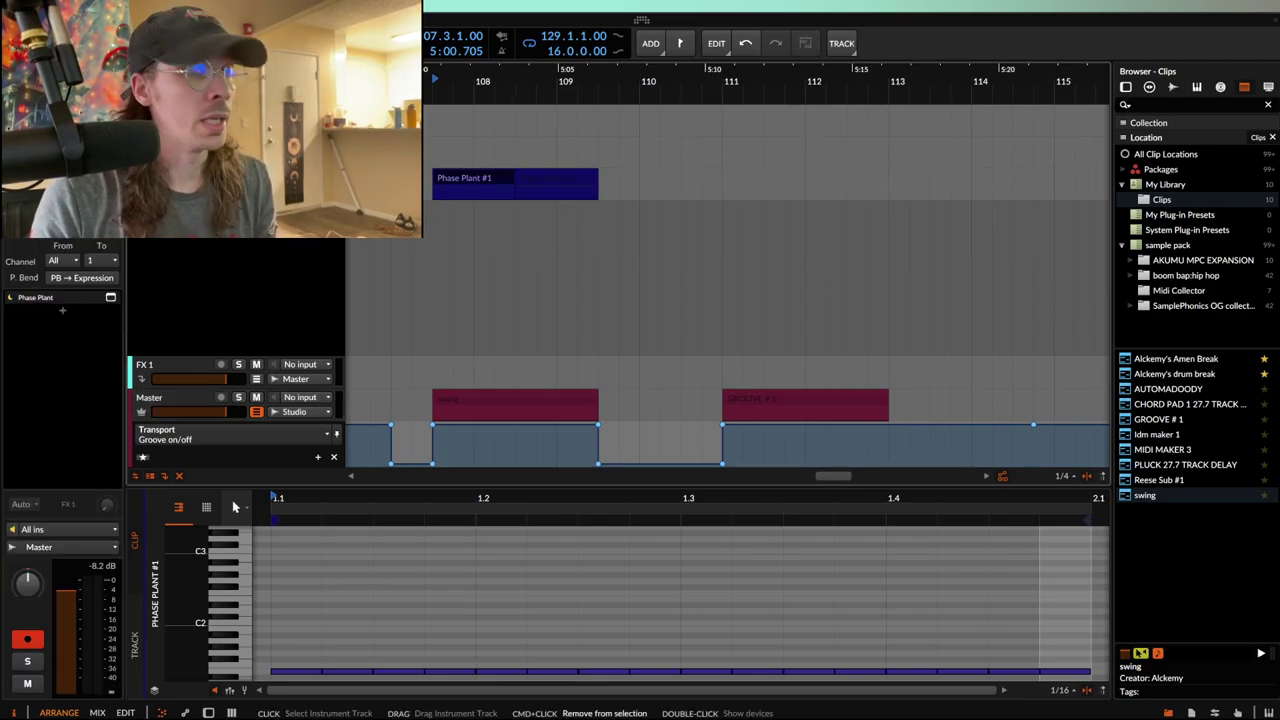
pyautogui.press('super+d')
pyautogui.press('super+d')
pyautogui.press('super+d')
pyautogui.press('super+d')
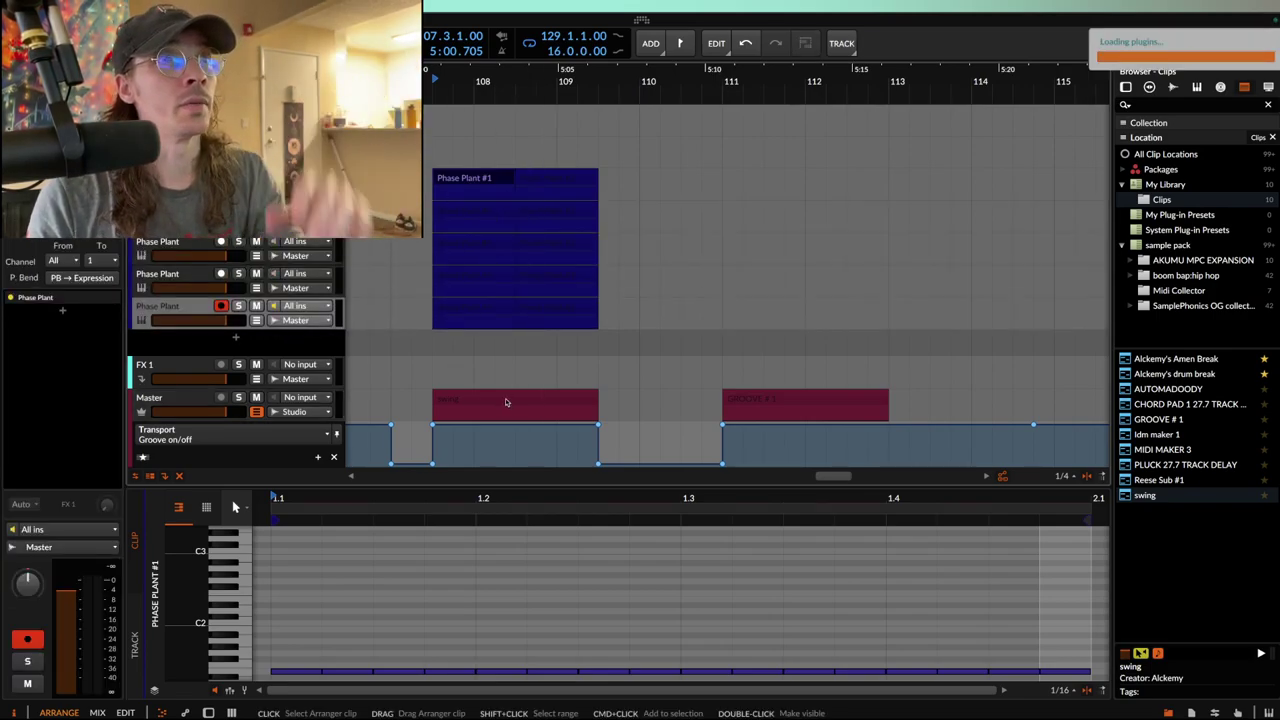
pyautogui.click(506, 402)
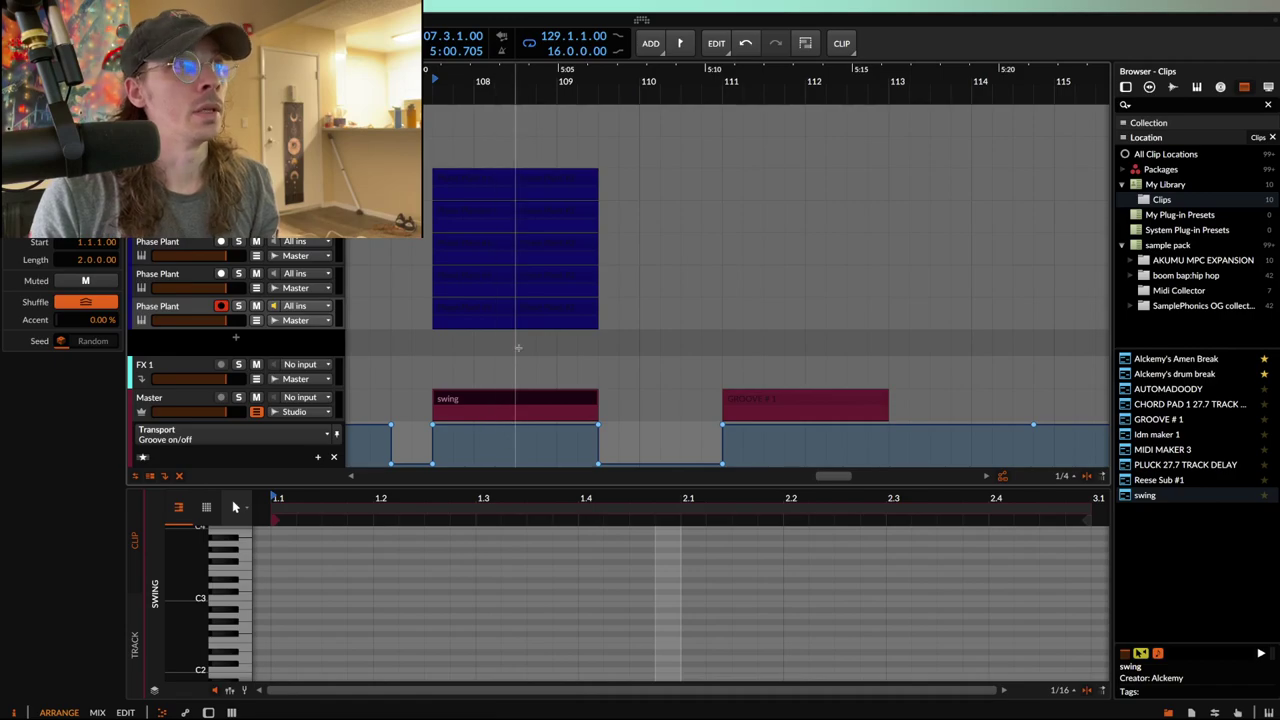